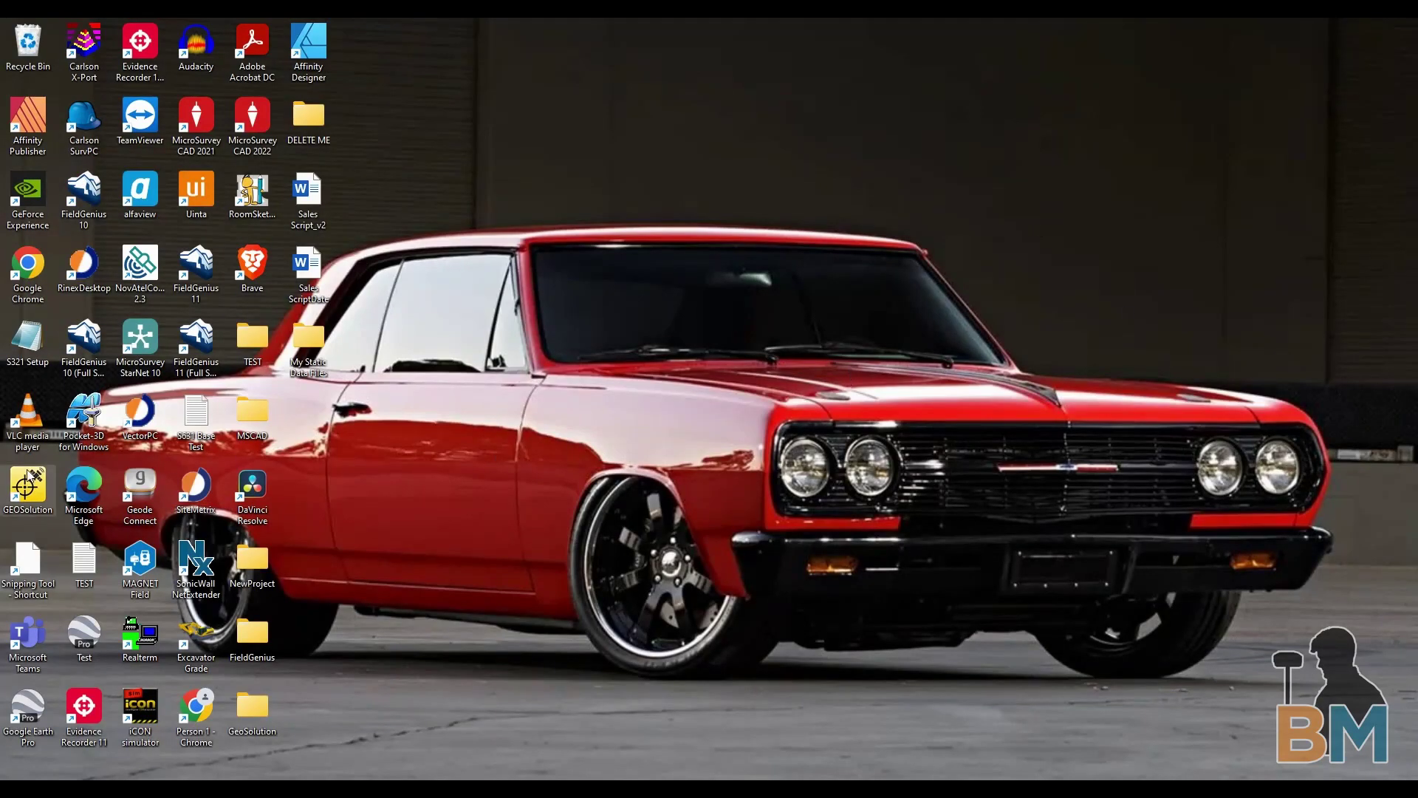
- Launch GEOSolution from its desktop shortcut
double_click(41, 489)
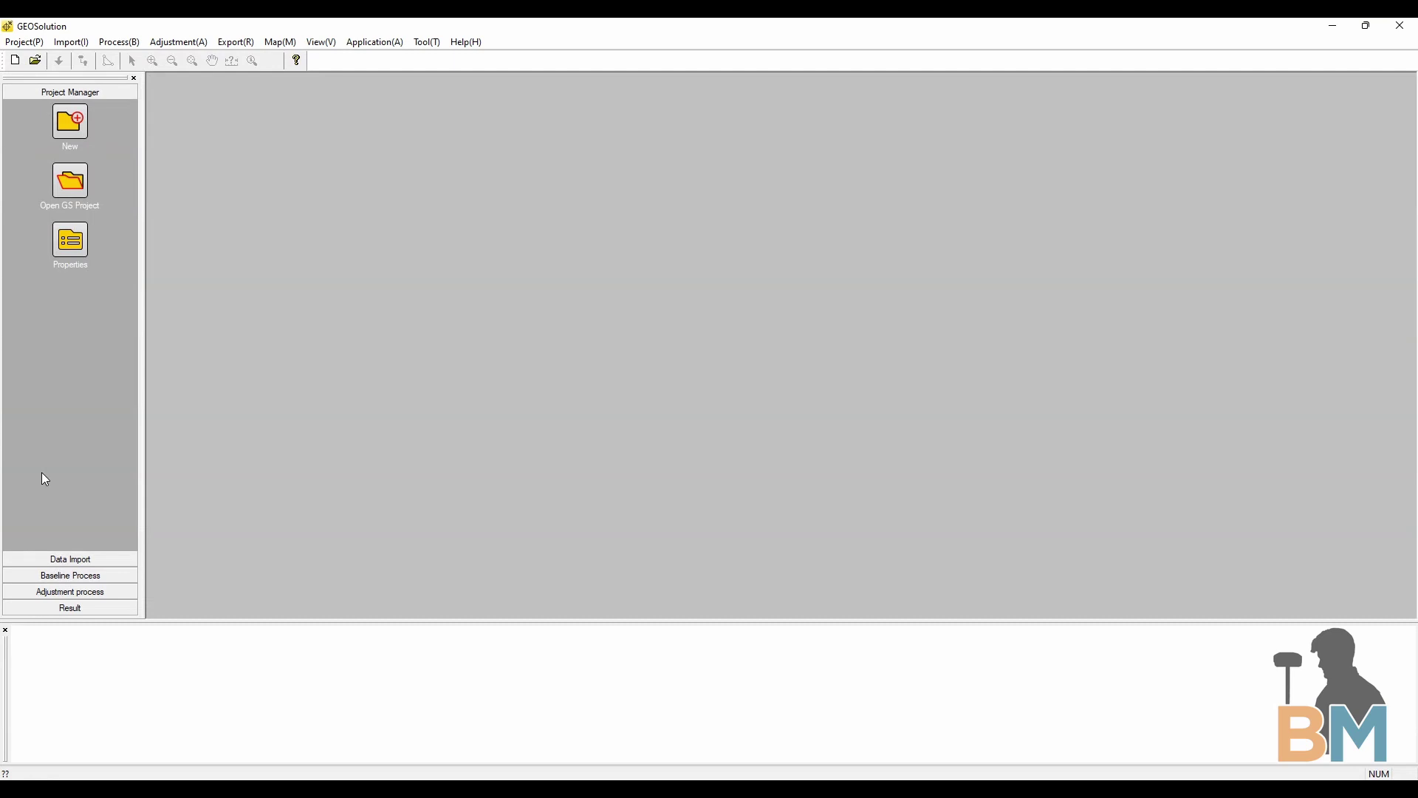
- Start a new project named 'Post-Processing Static Data'
left_click(92, 612)
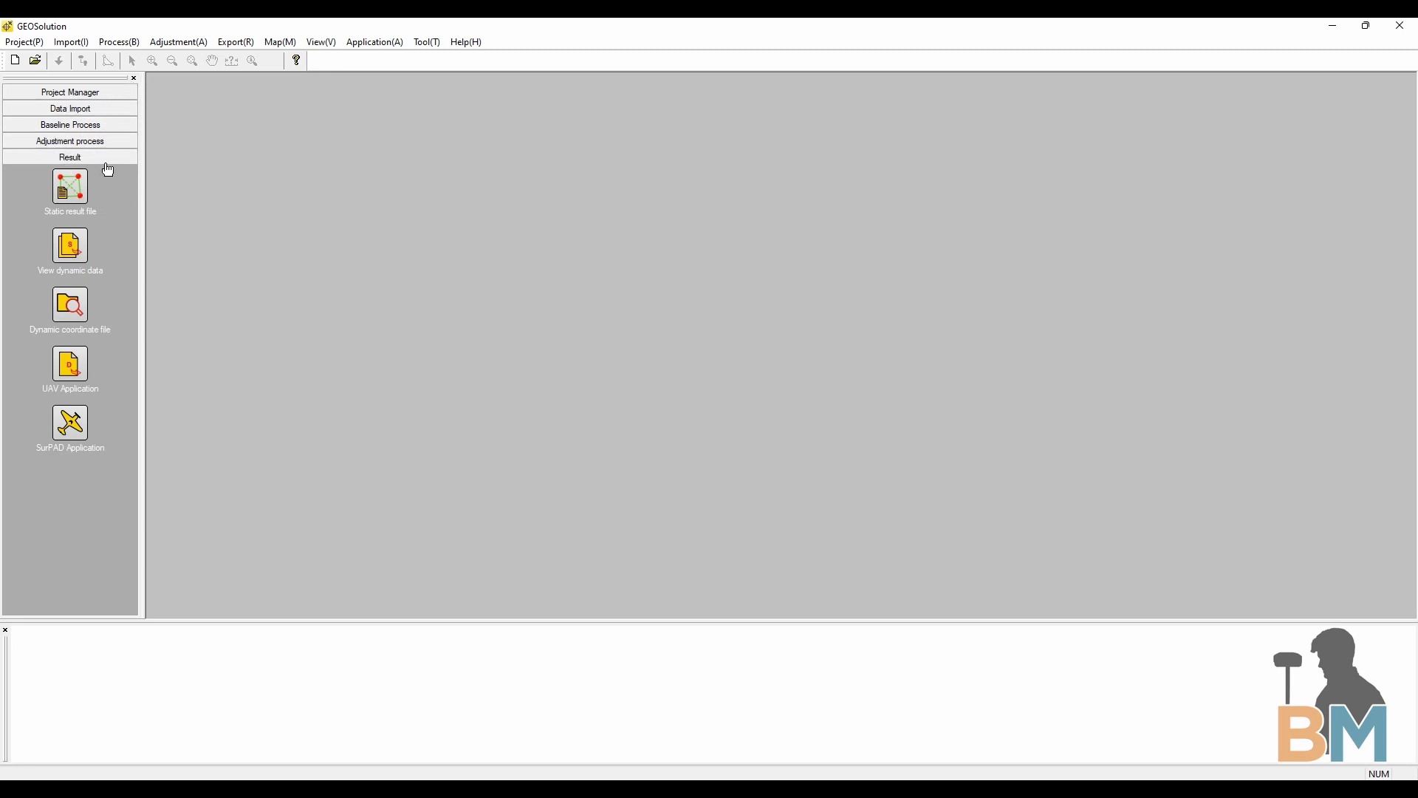
left_click(107, 101)
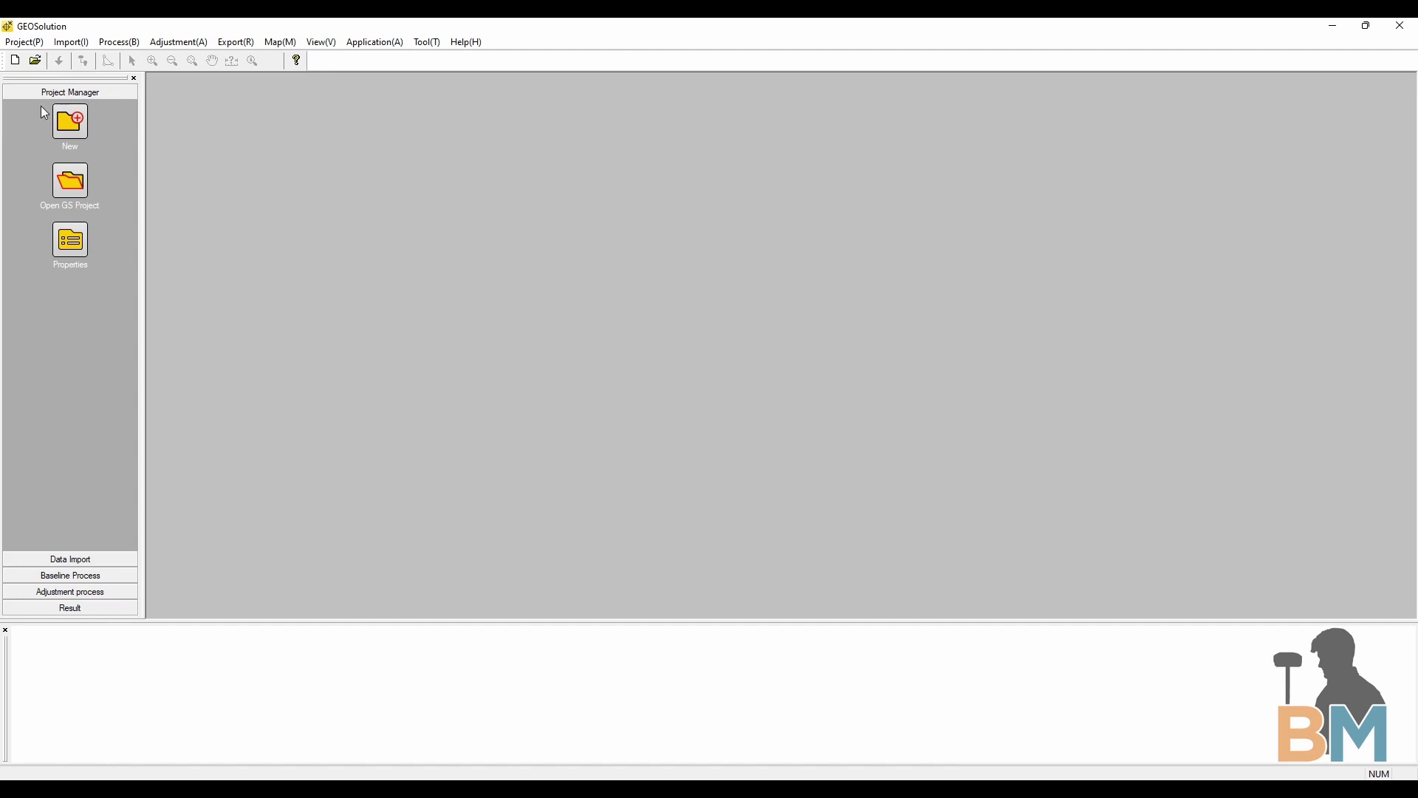
left_click(71, 124)
left_click_drag(617, 310, 517, 314)
type("Post-Processing Static Data")
- Set time zone -6 and the project path to the desktop GeoSolution folder
left_click(822, 399)
left_click(487, 493)
left_click(789, 502)
left_click(487, 492)
scroll(660, 430, "down", 3)
left_click(714, 502)
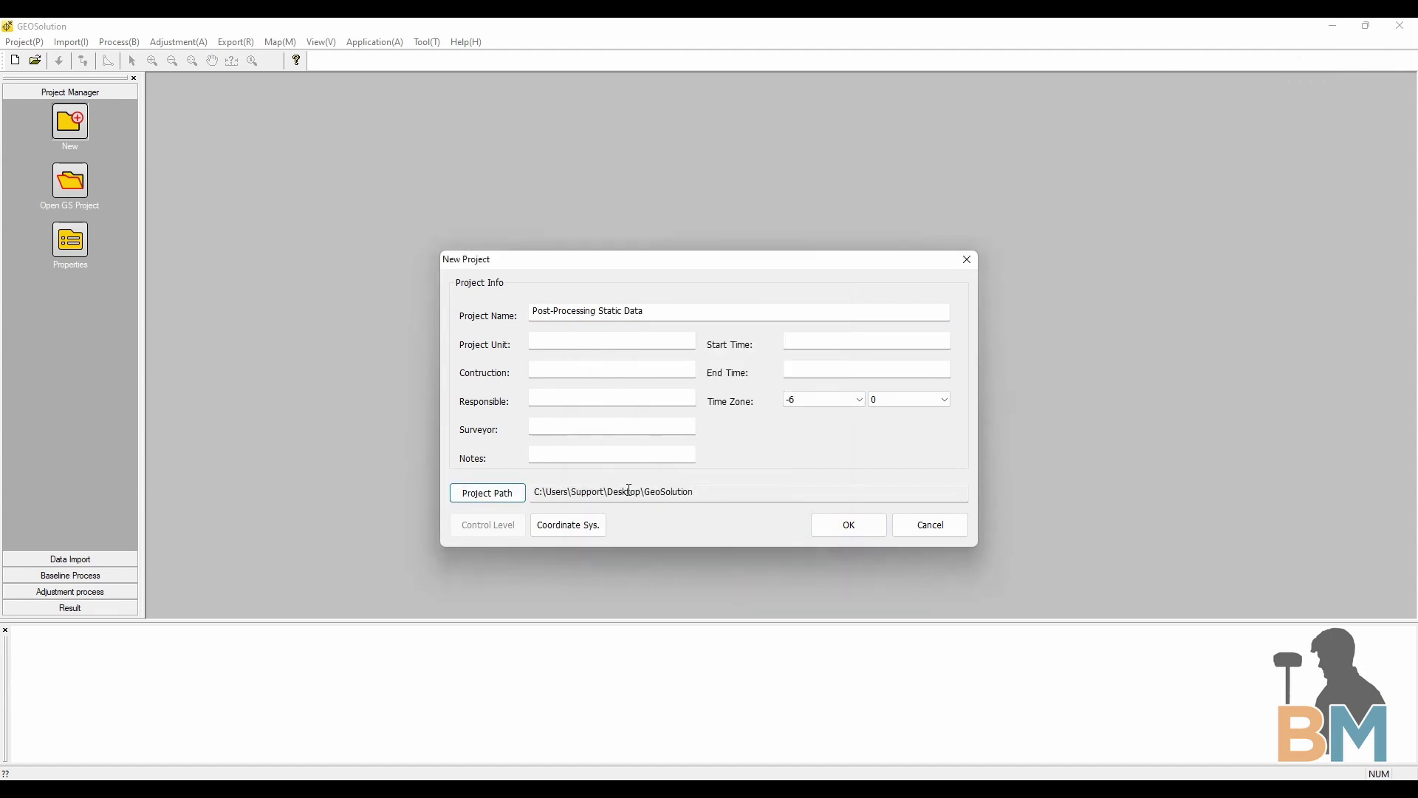
- Select the predefined CANADA coordinate system NAD83/UTM zone 11N for the project
left_click(586, 529)
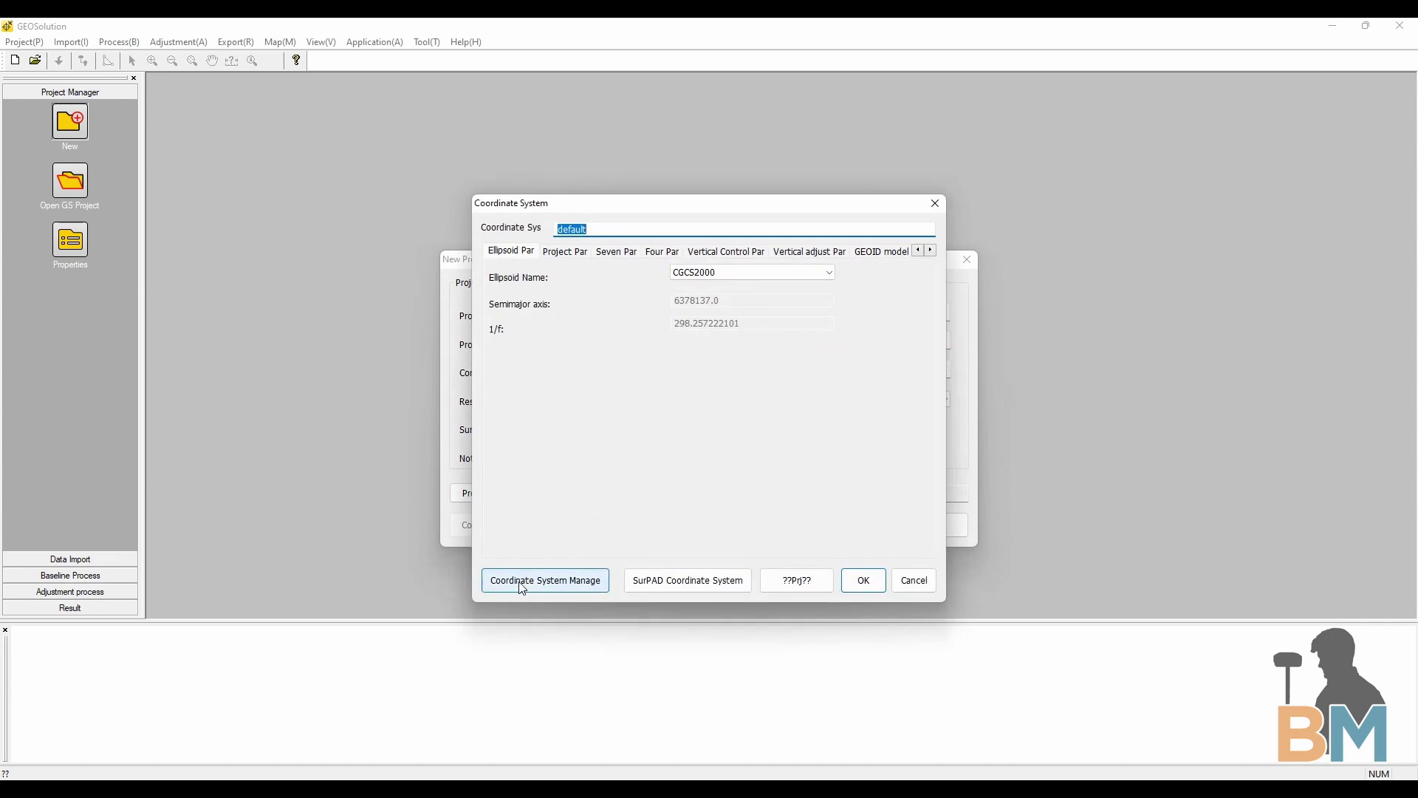
left_click(562, 585)
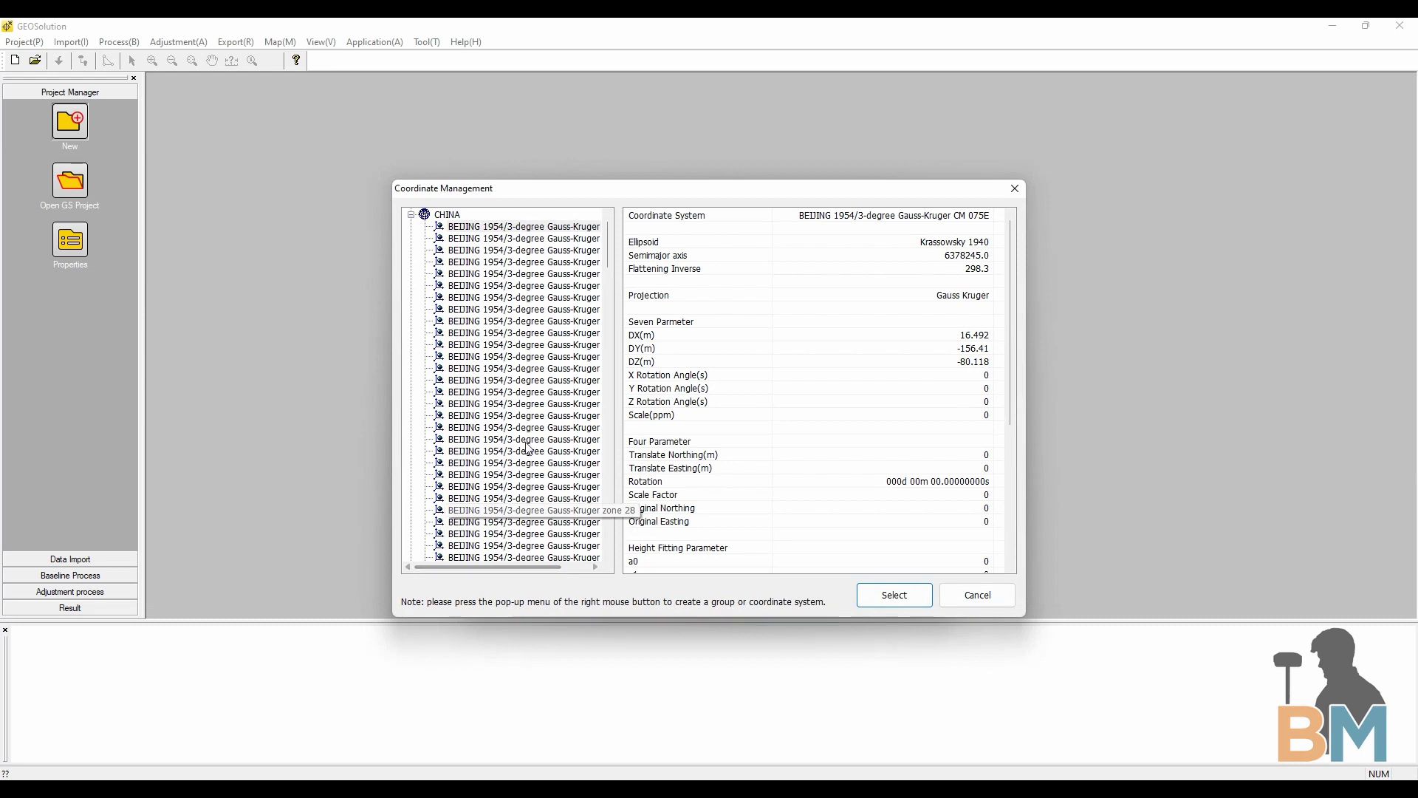
left_click(411, 215)
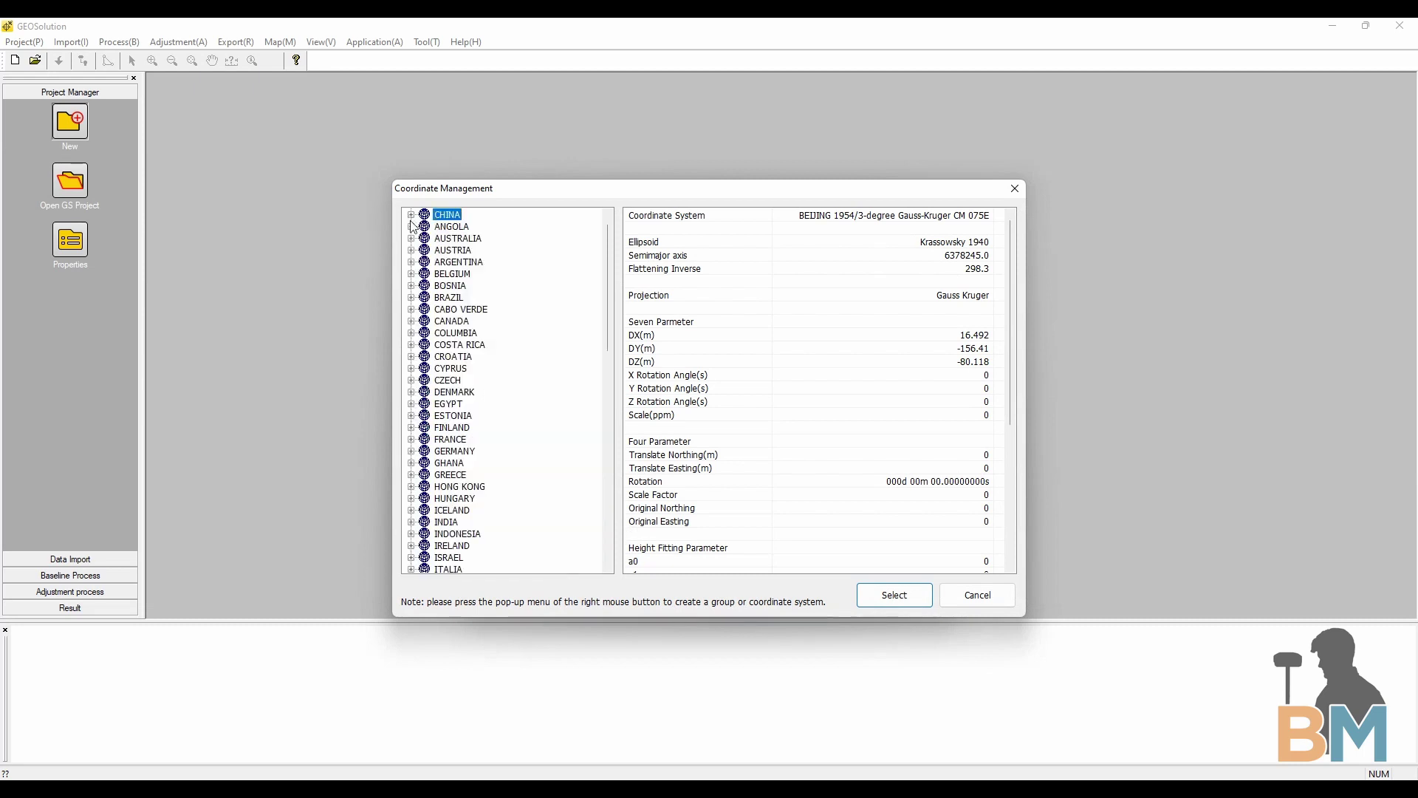
left_click(411, 321)
scroll(447, 405, "down", 5)
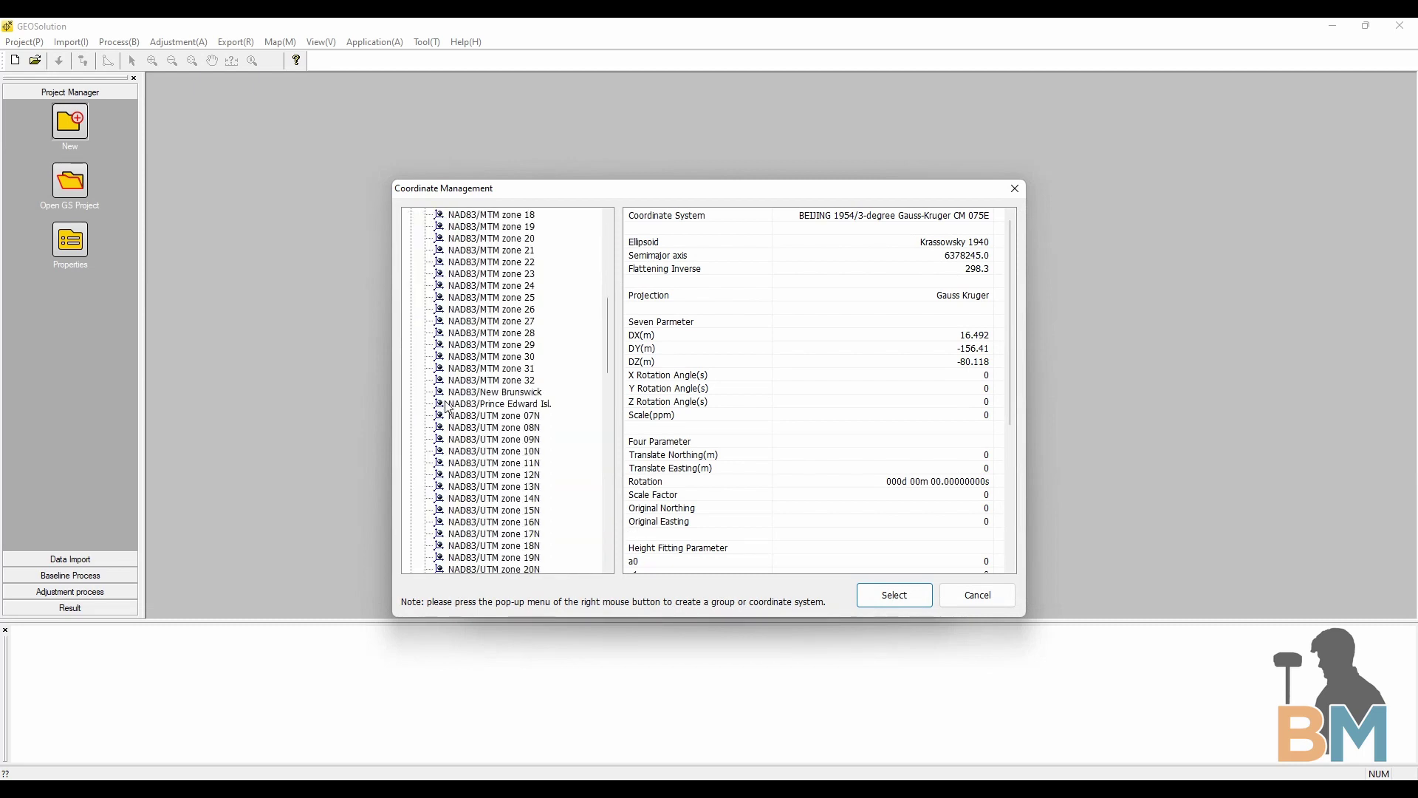
left_click(536, 465)
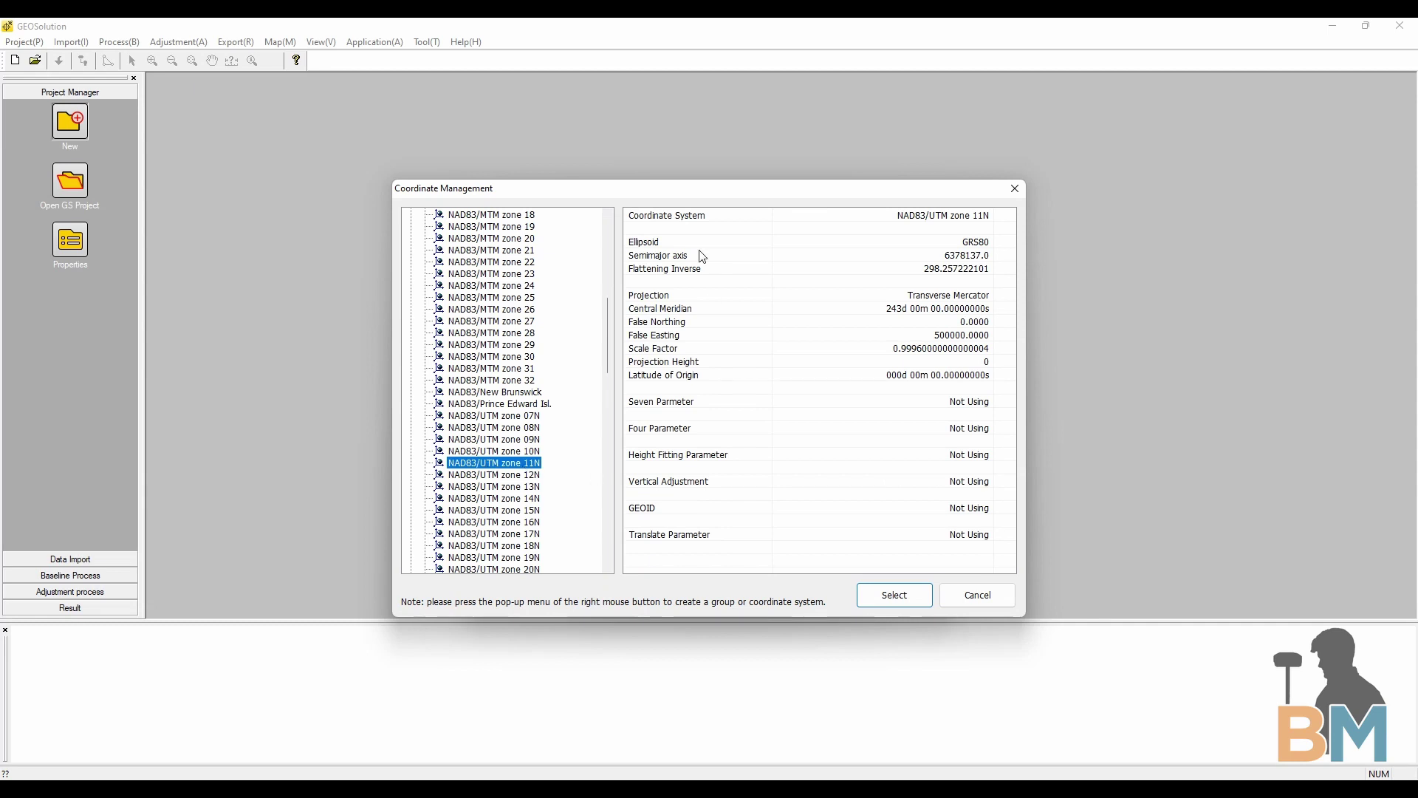
left_click(888, 594)
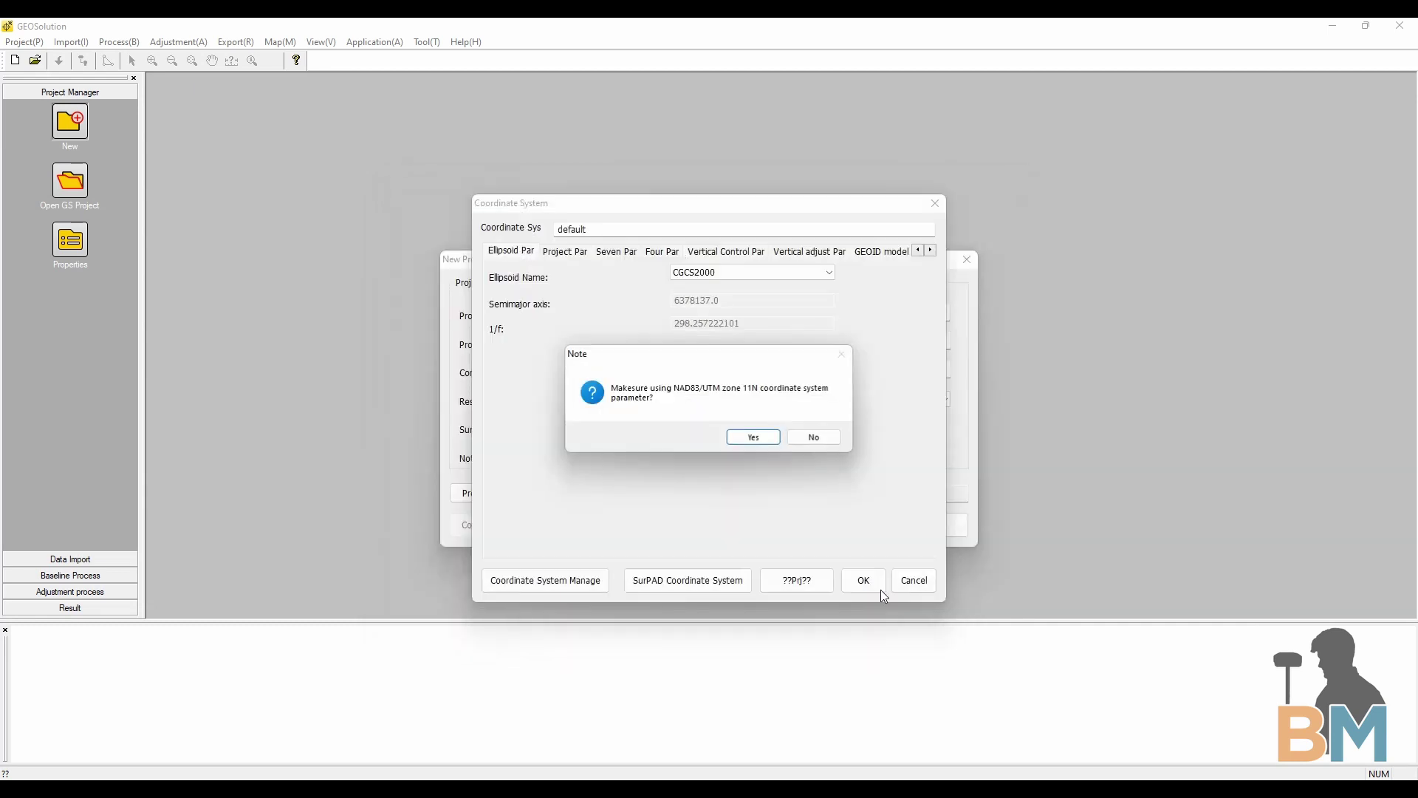
left_click(748, 438)
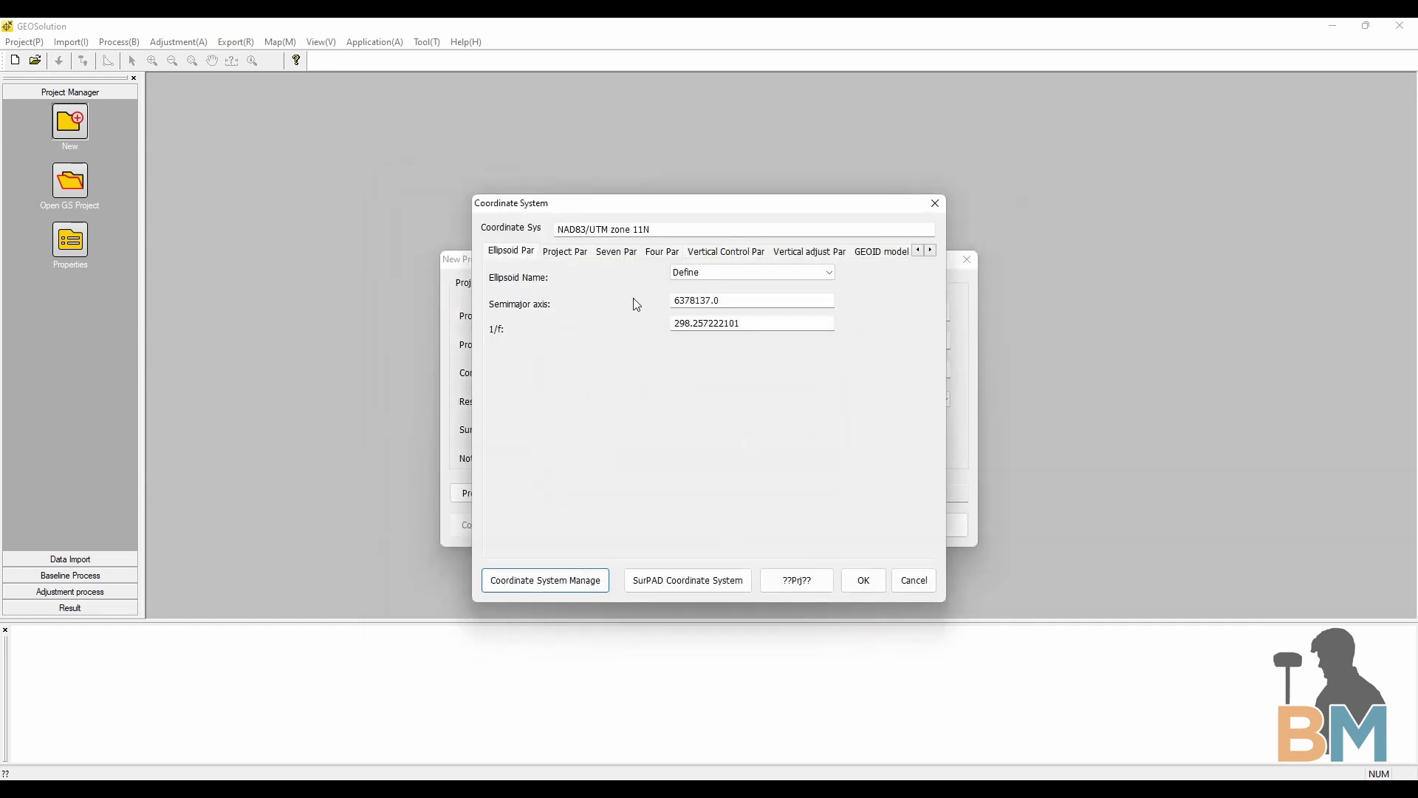
- Review the projection, parameter and GEOID pages, then accept the coordinate system settings
left_click(578, 258)
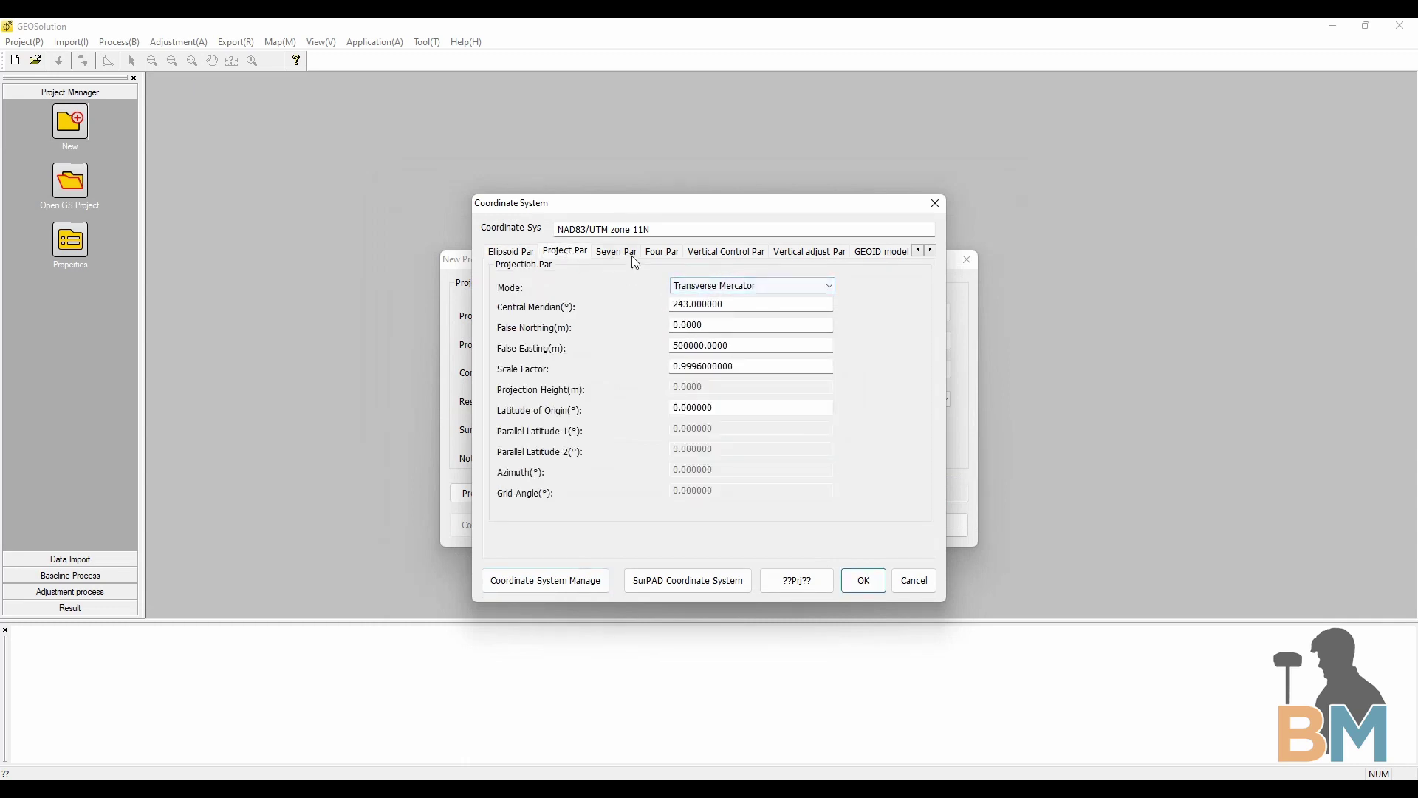
left_click(629, 253)
left_click(662, 252)
left_click(726, 252)
left_click(810, 252)
left_click(881, 251)
left_click(930, 250)
key("Right")
left_click(919, 251)
left_click(919, 251)
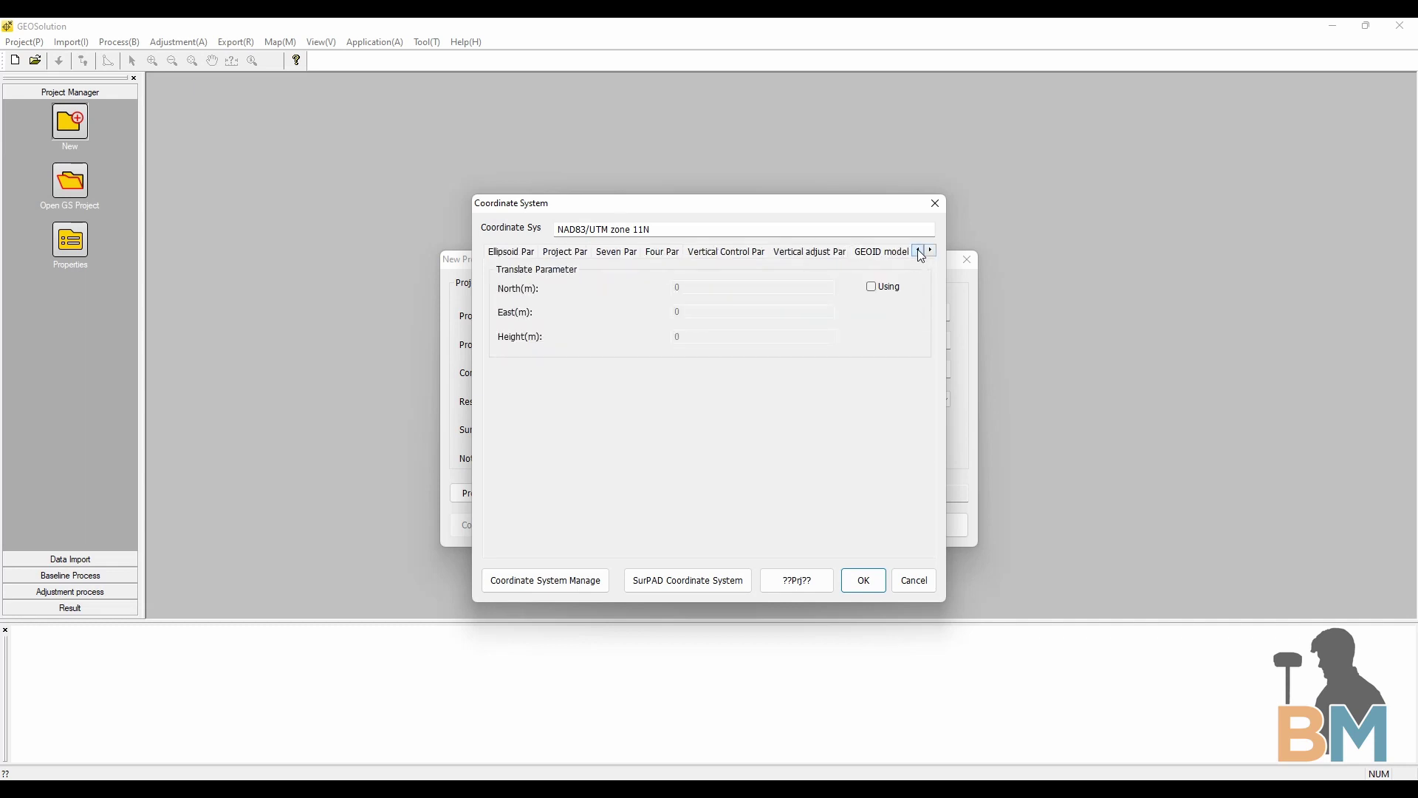
left_click(523, 257)
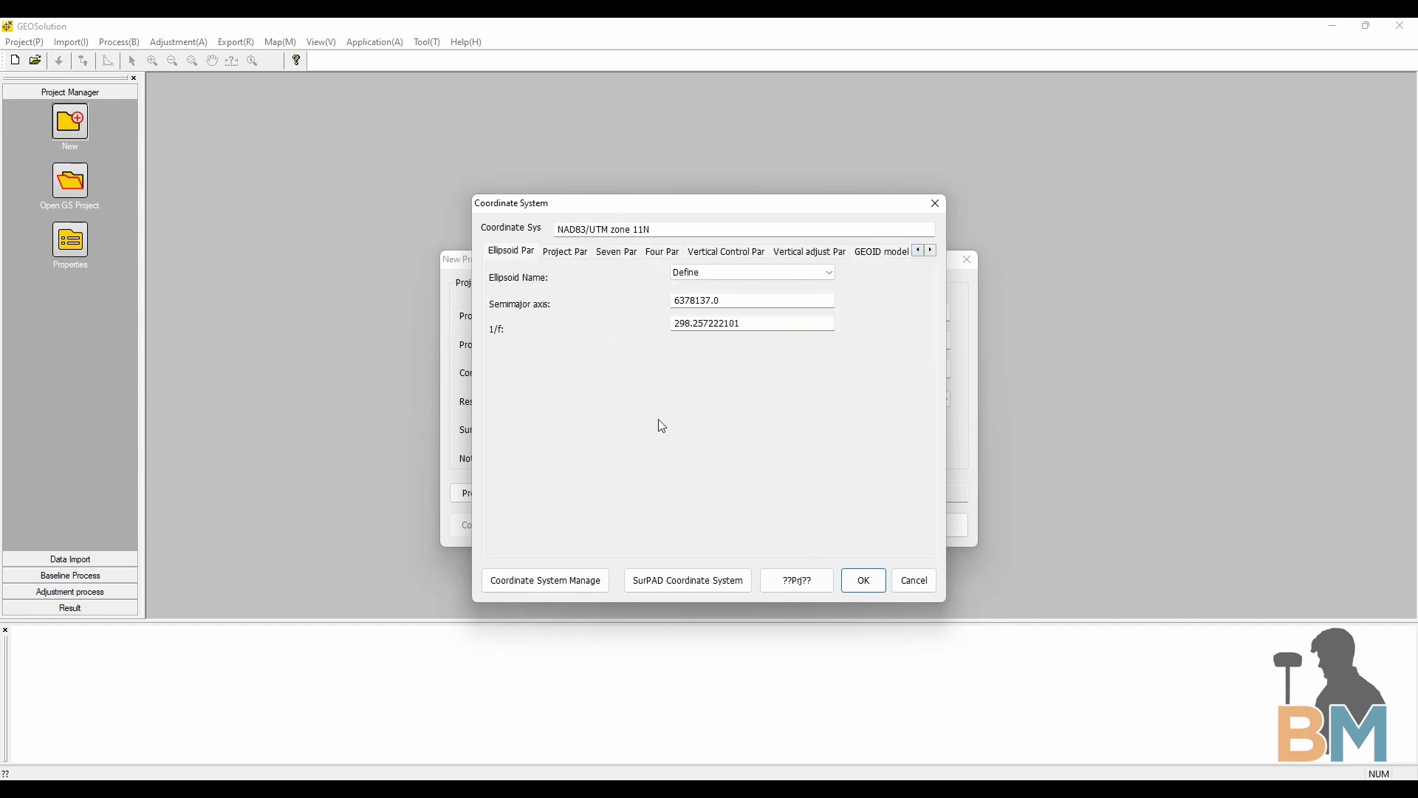
left_click(865, 581)
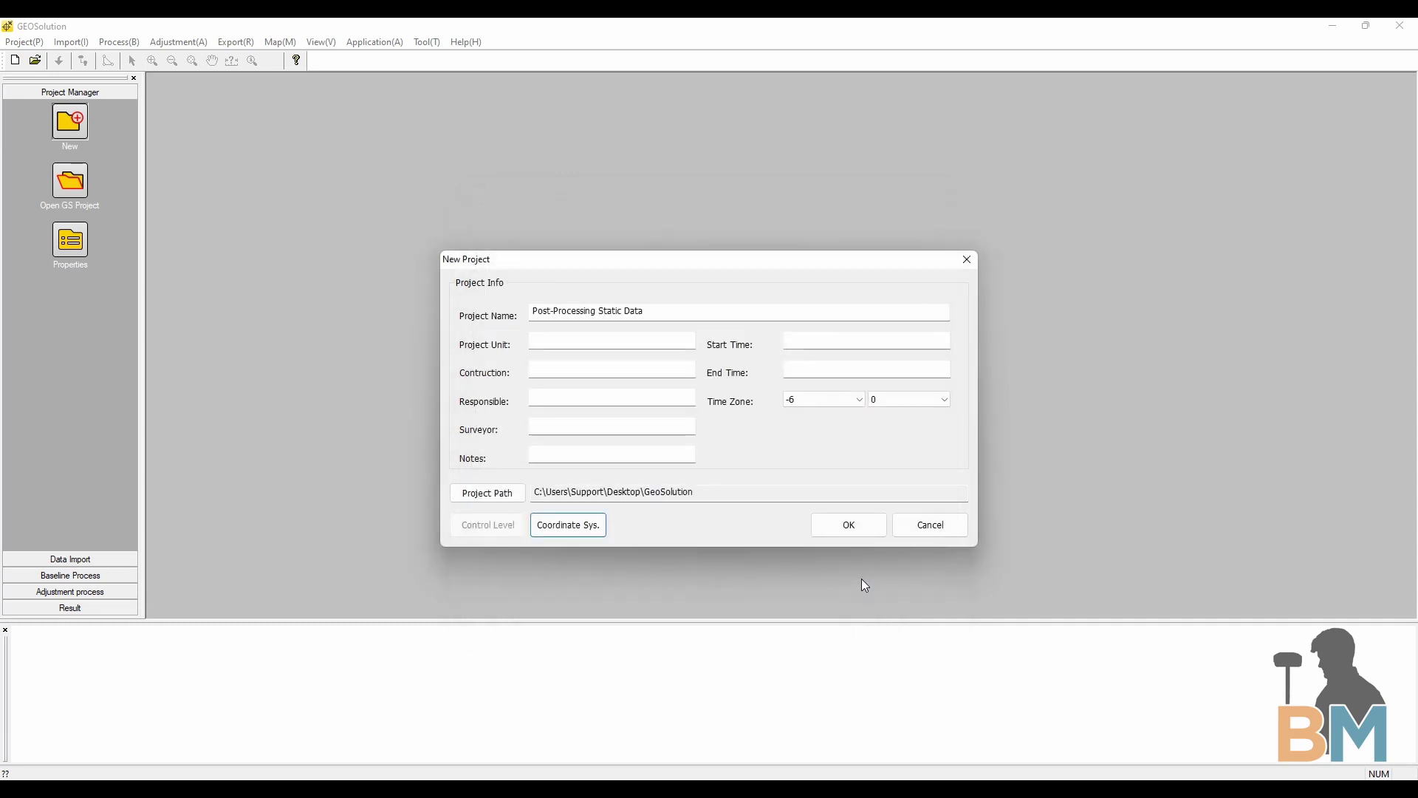
- Create the Post-Processing Static Data project and start an Observation Data import
left_click(860, 525)
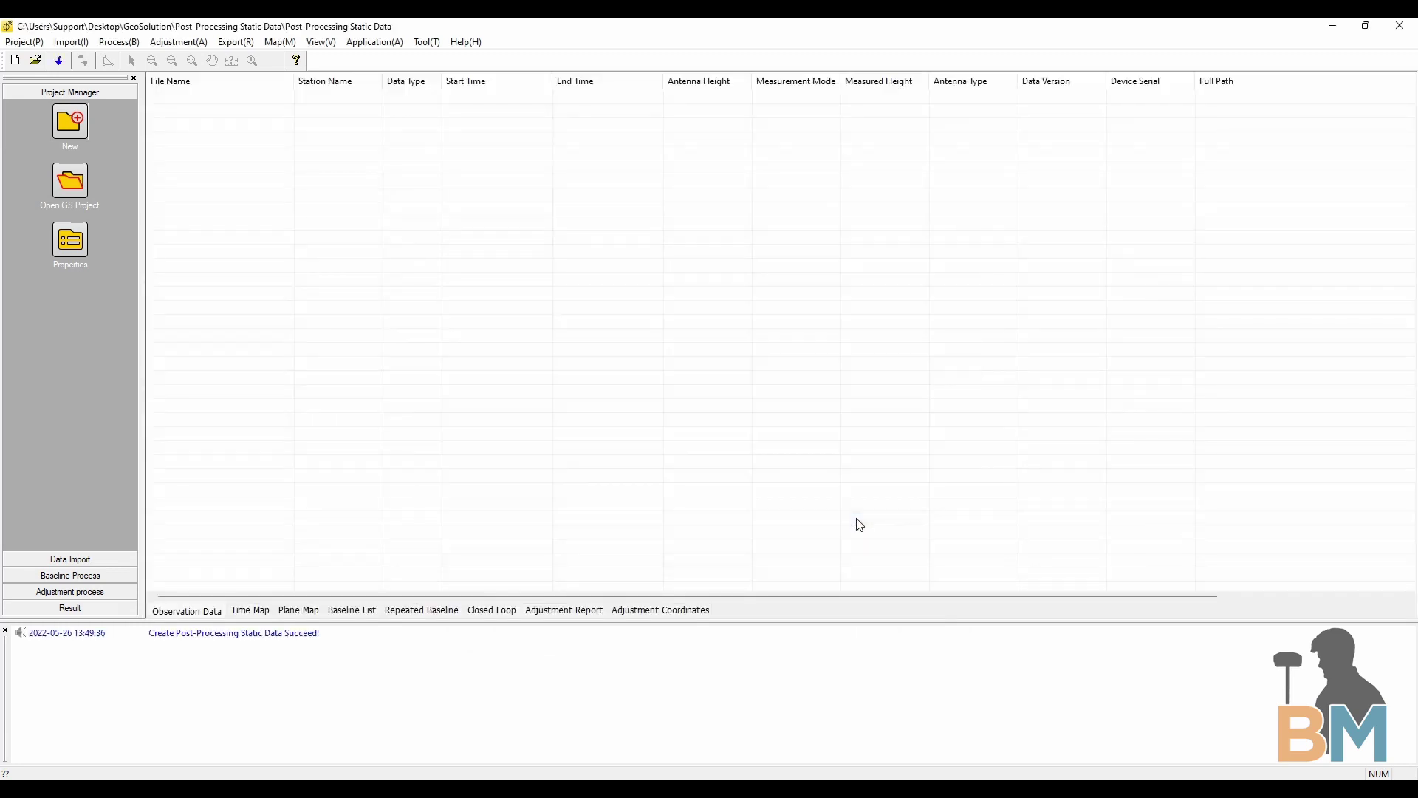
left_click(62, 561)
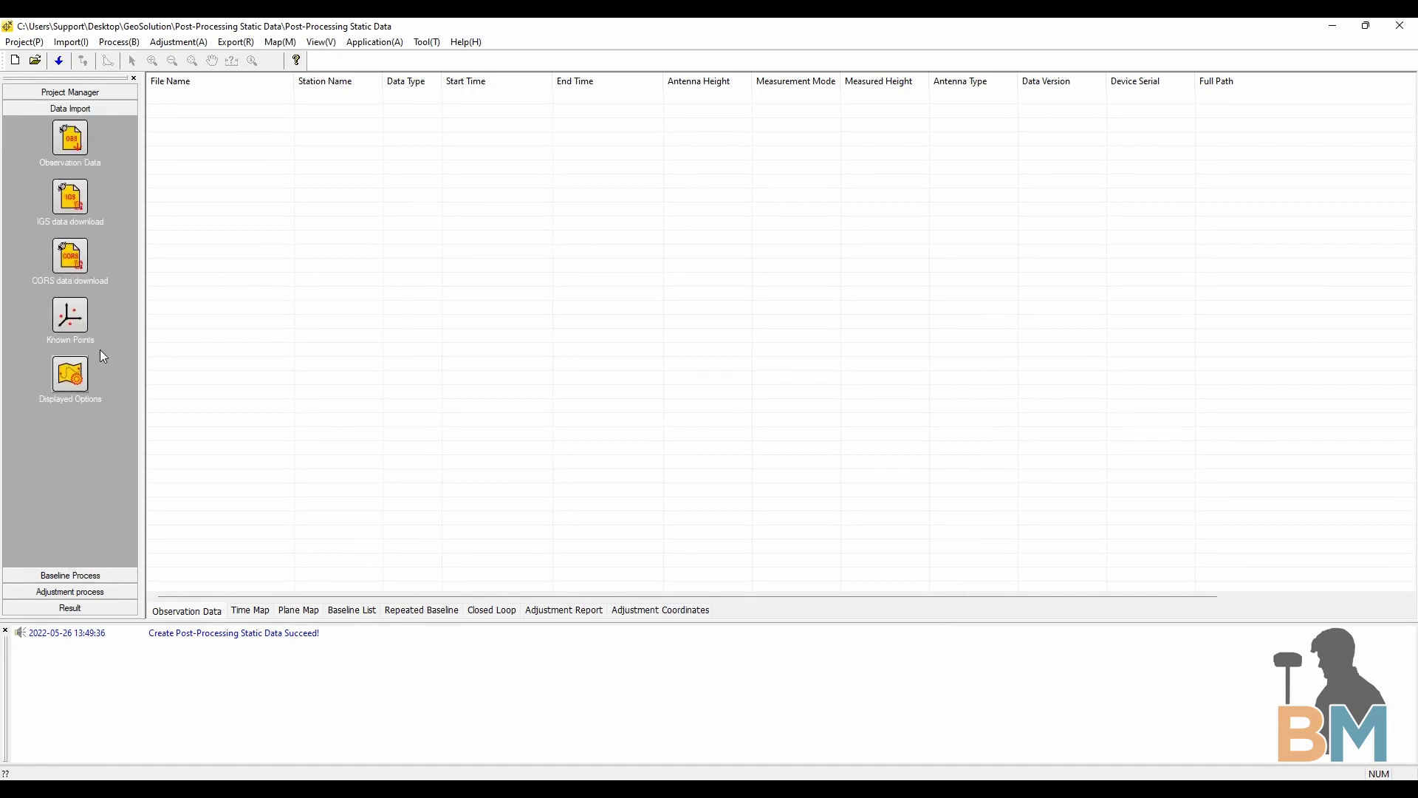
left_click(78, 144)
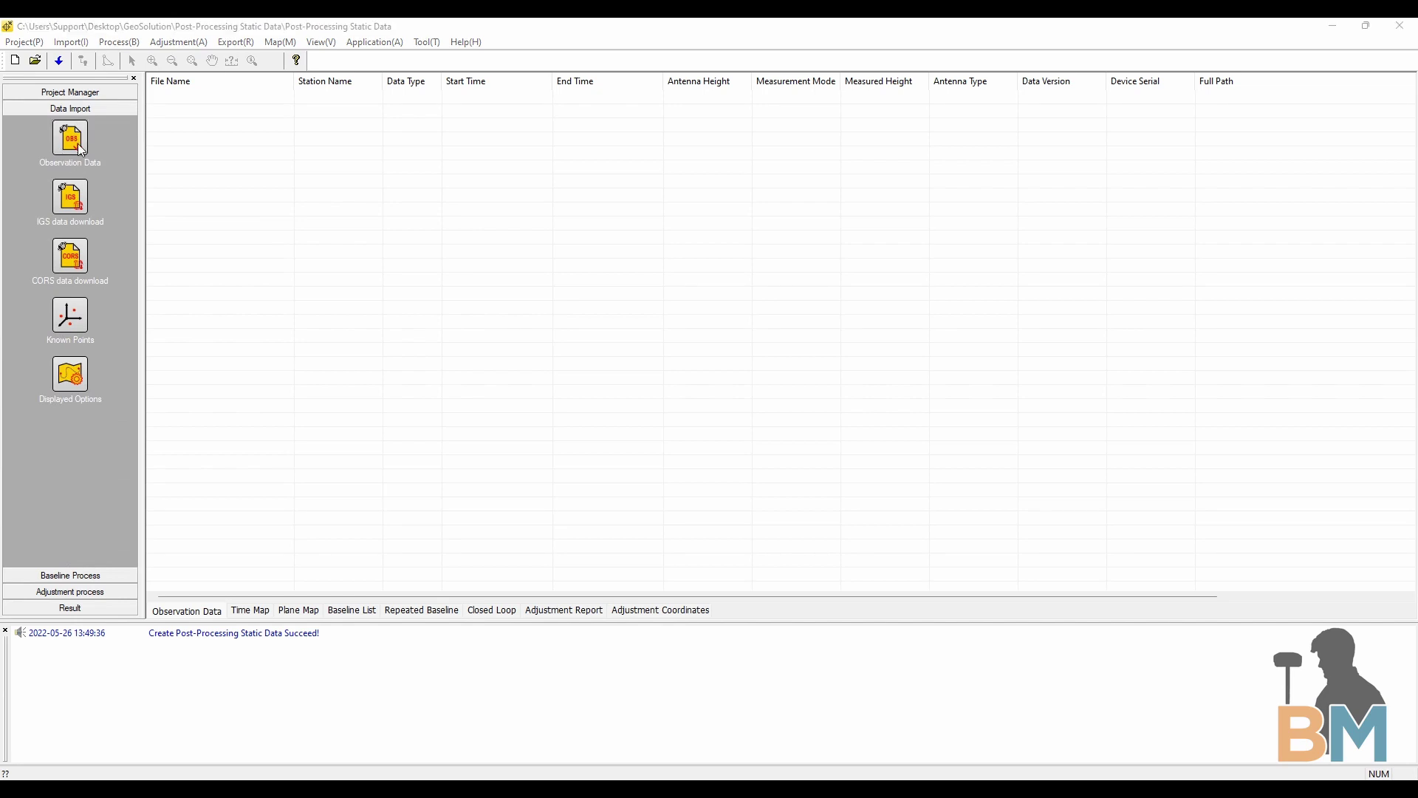
- Import Sta1, Sta2 and Sta3 from Desktop > My Static Data Files > Static GeoSolution Data
left_click(53, 246)
double_click(185, 230)
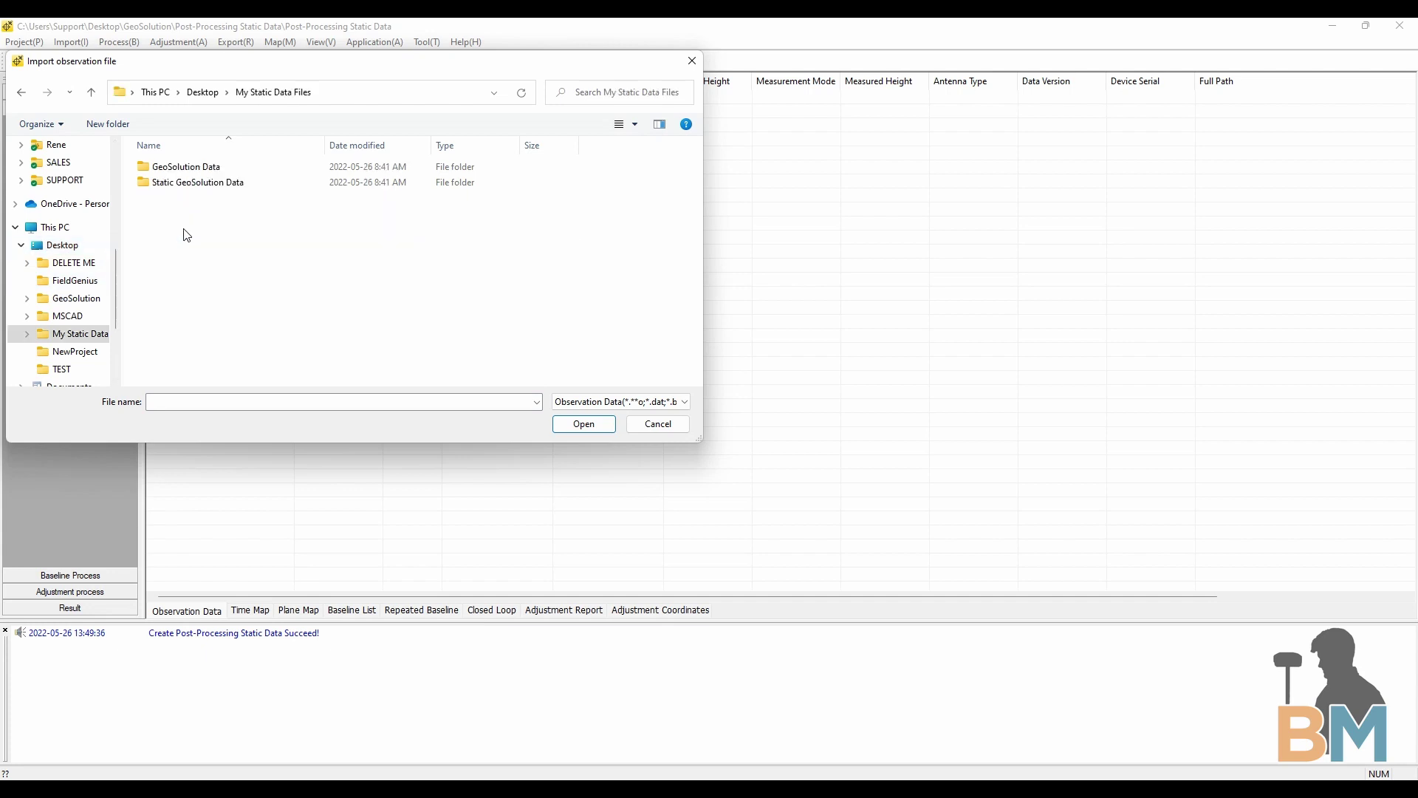
double_click(201, 182)
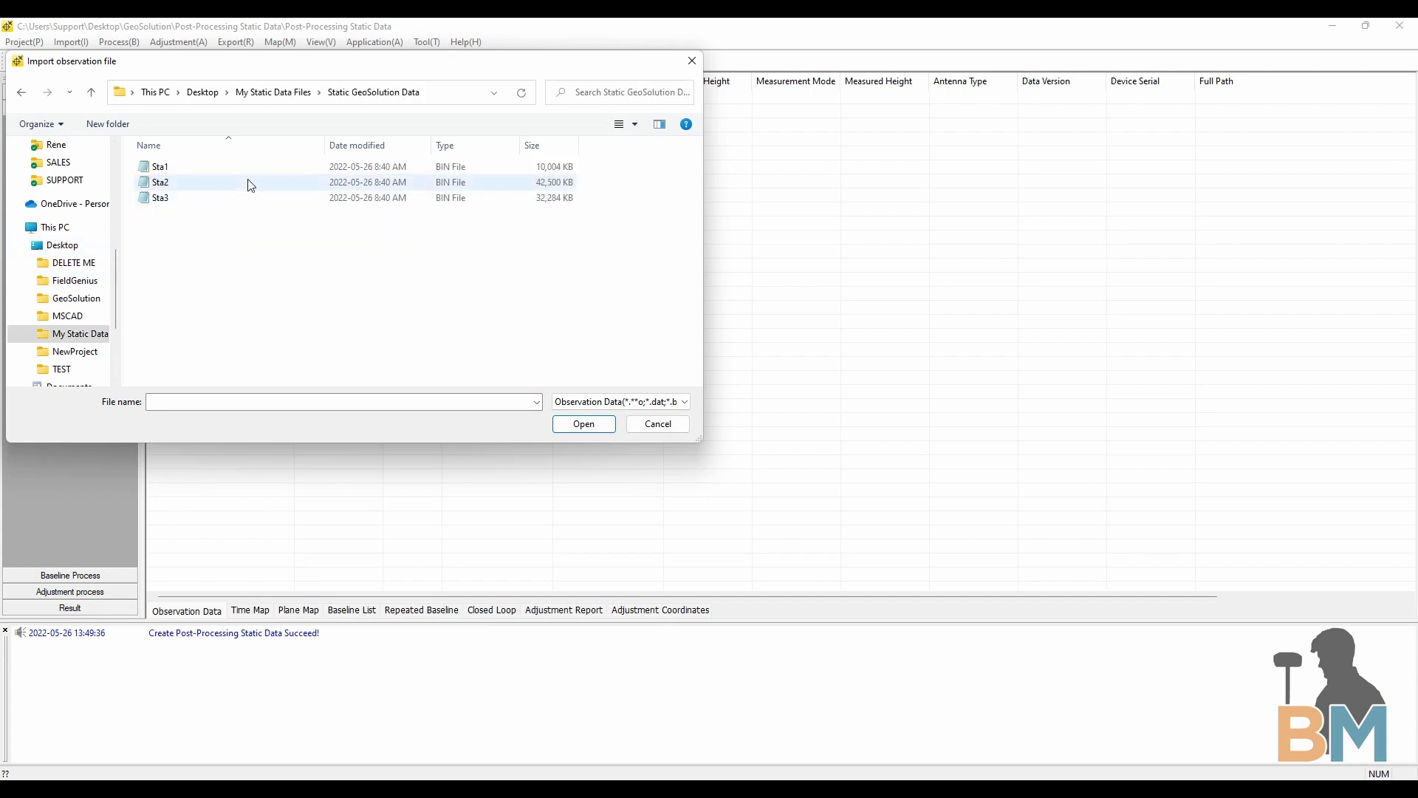
left_click_drag(612, 163, 237, 223)
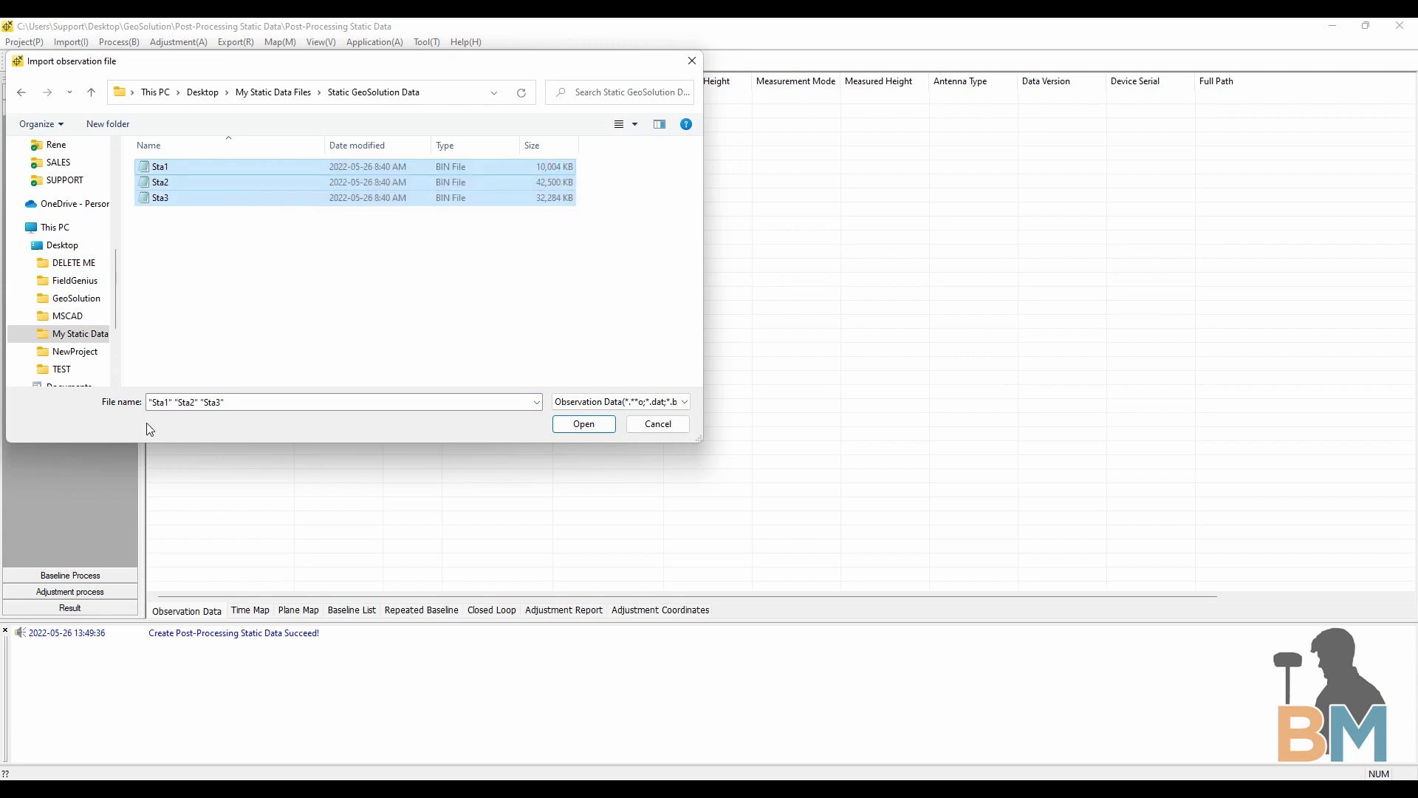
left_click(583, 424)
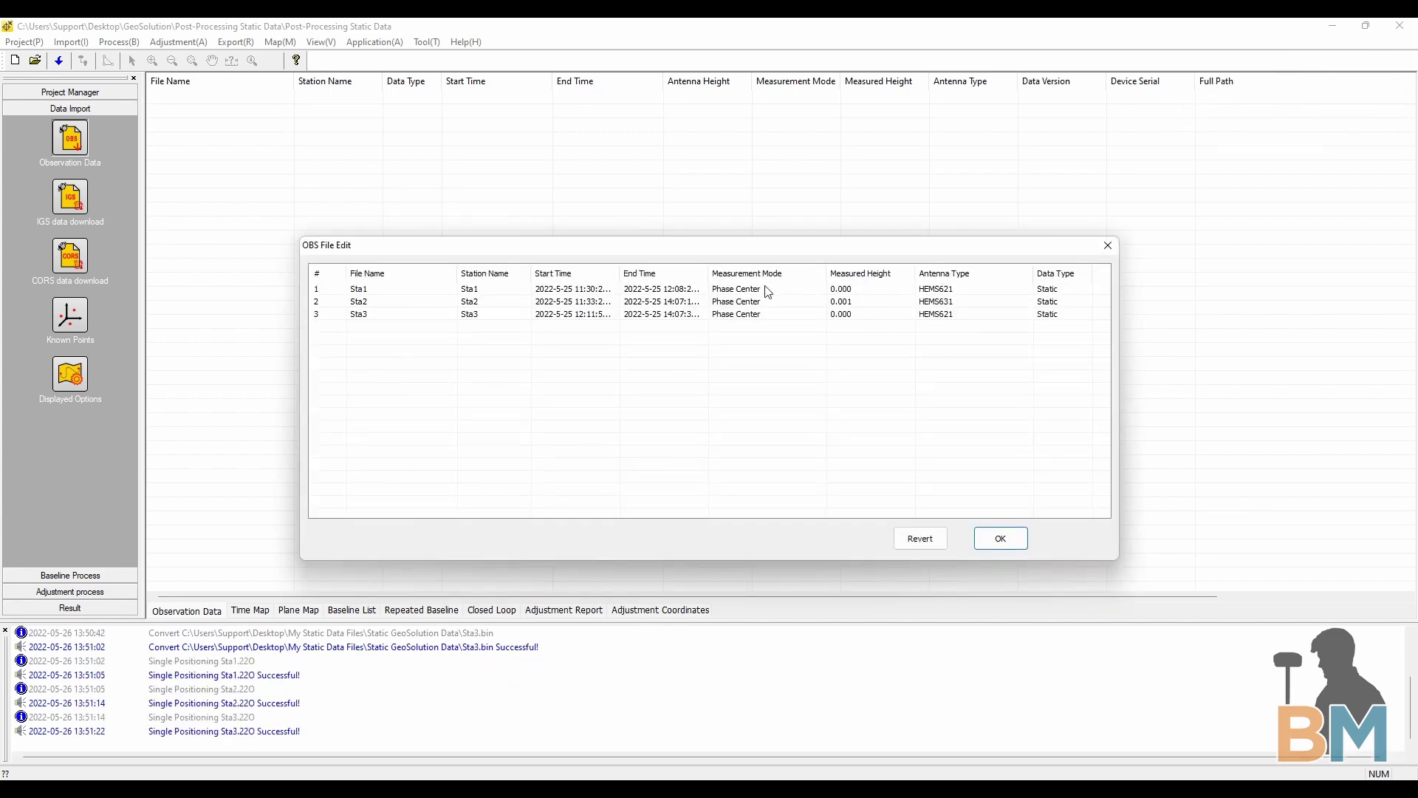
- Set the measurement mode of Sta1, Sta2 and Sta3 to Antenna vertical height
left_click(769, 292)
left_click(768, 326)
left_click(768, 301)
left_click(768, 339)
left_click(760, 317)
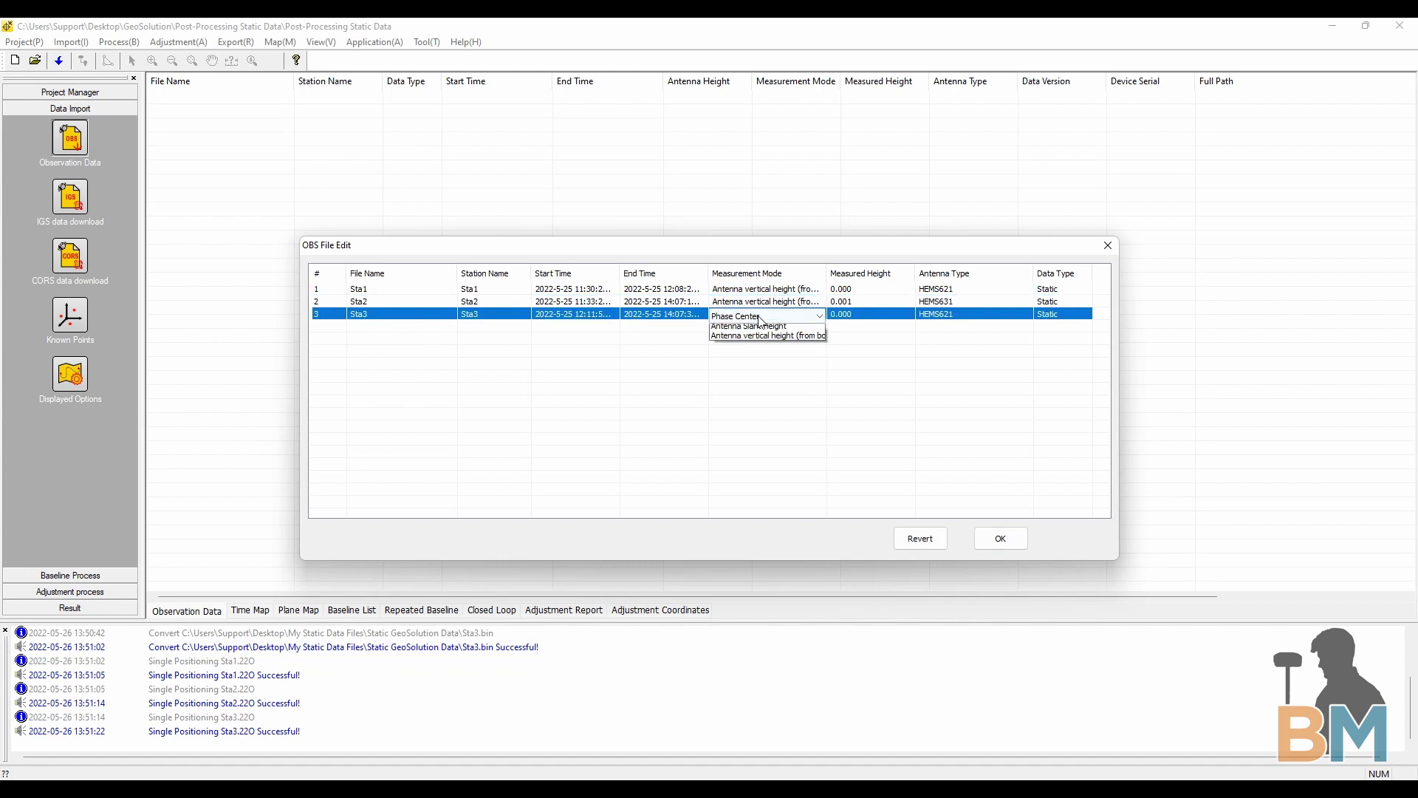
left_click(768, 336)
- Enter measured heights 1.500, 1.501 and 1.500 m and apply the station edits
left_click(840, 289)
type("1.5000")
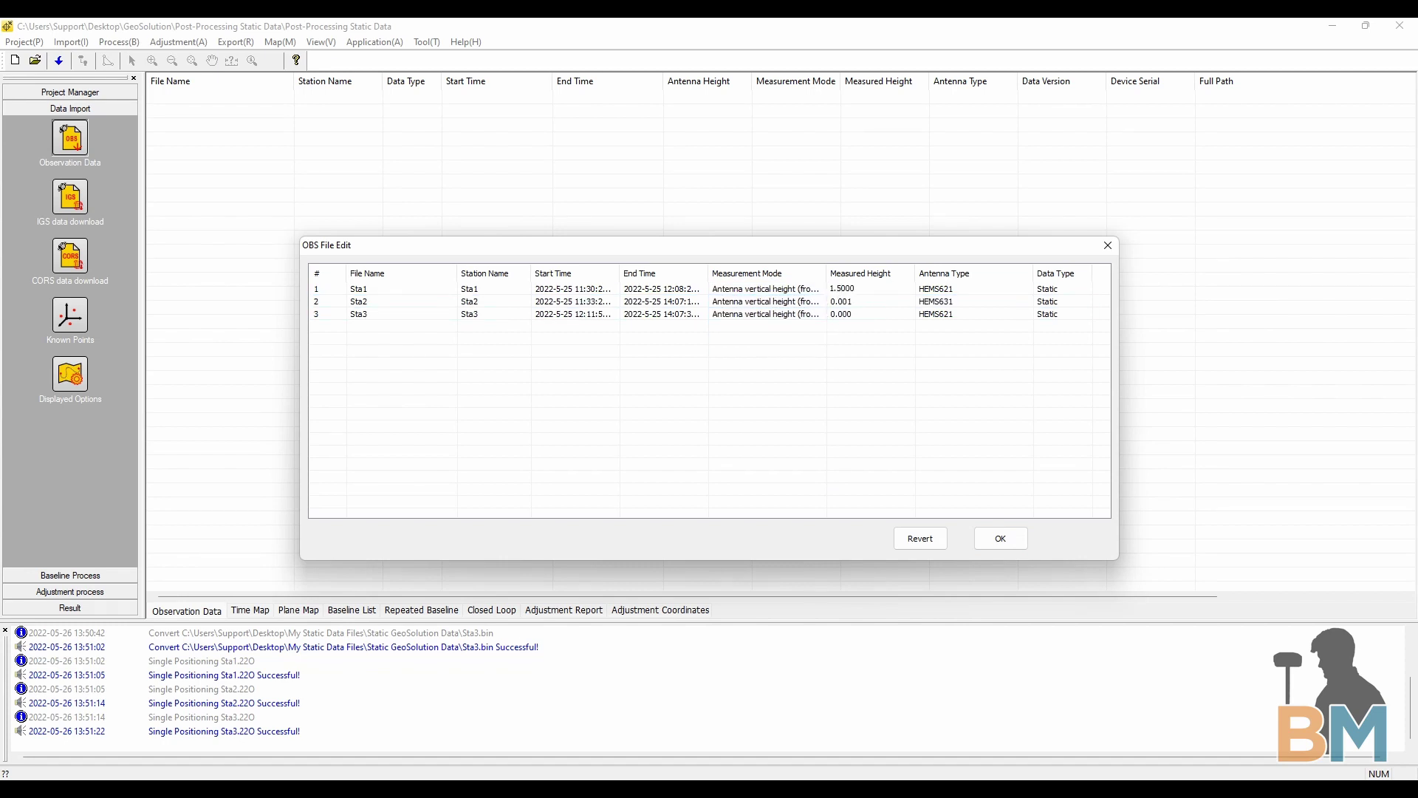
left_click(839, 301)
left_click(842, 313)
type("1.500")
key("Return")
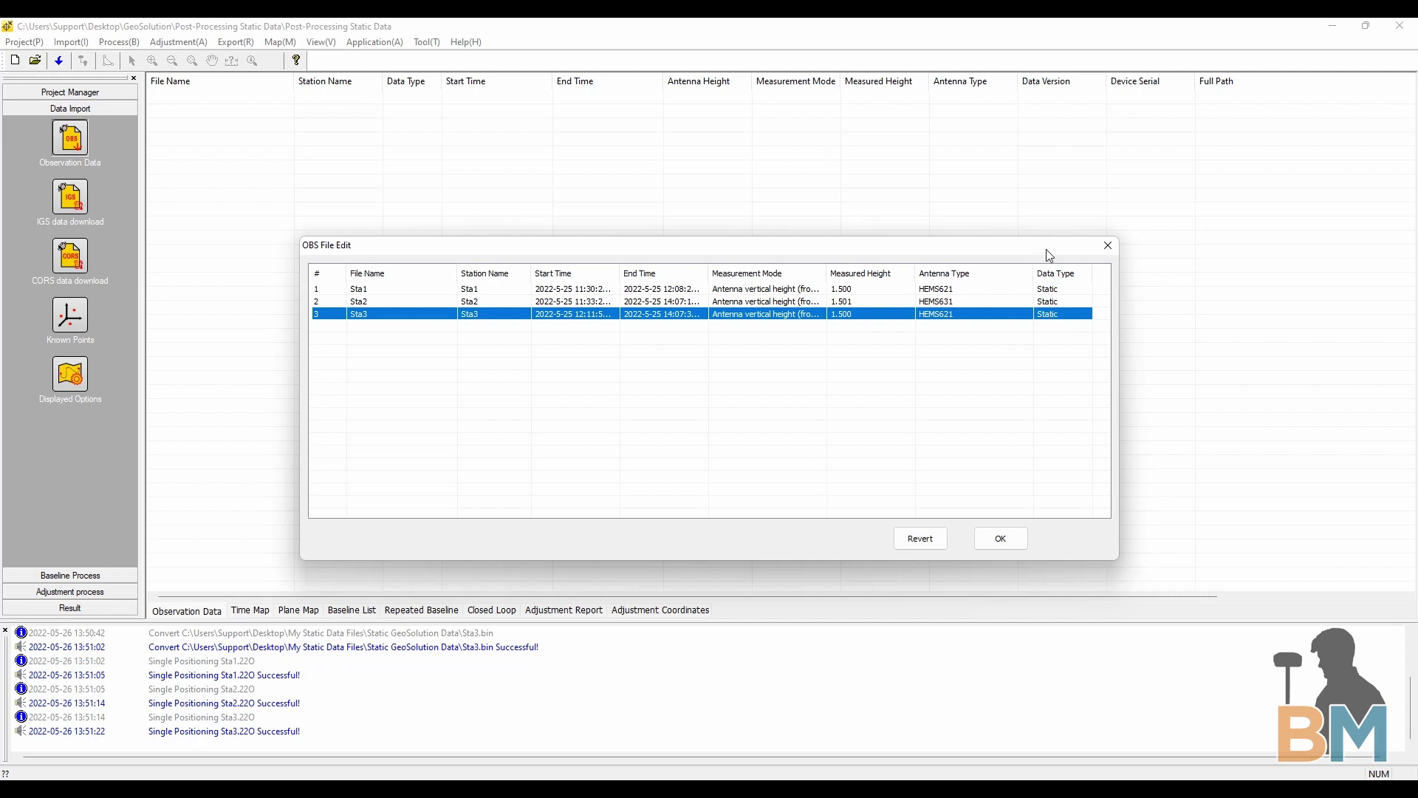
left_click(1000, 539)
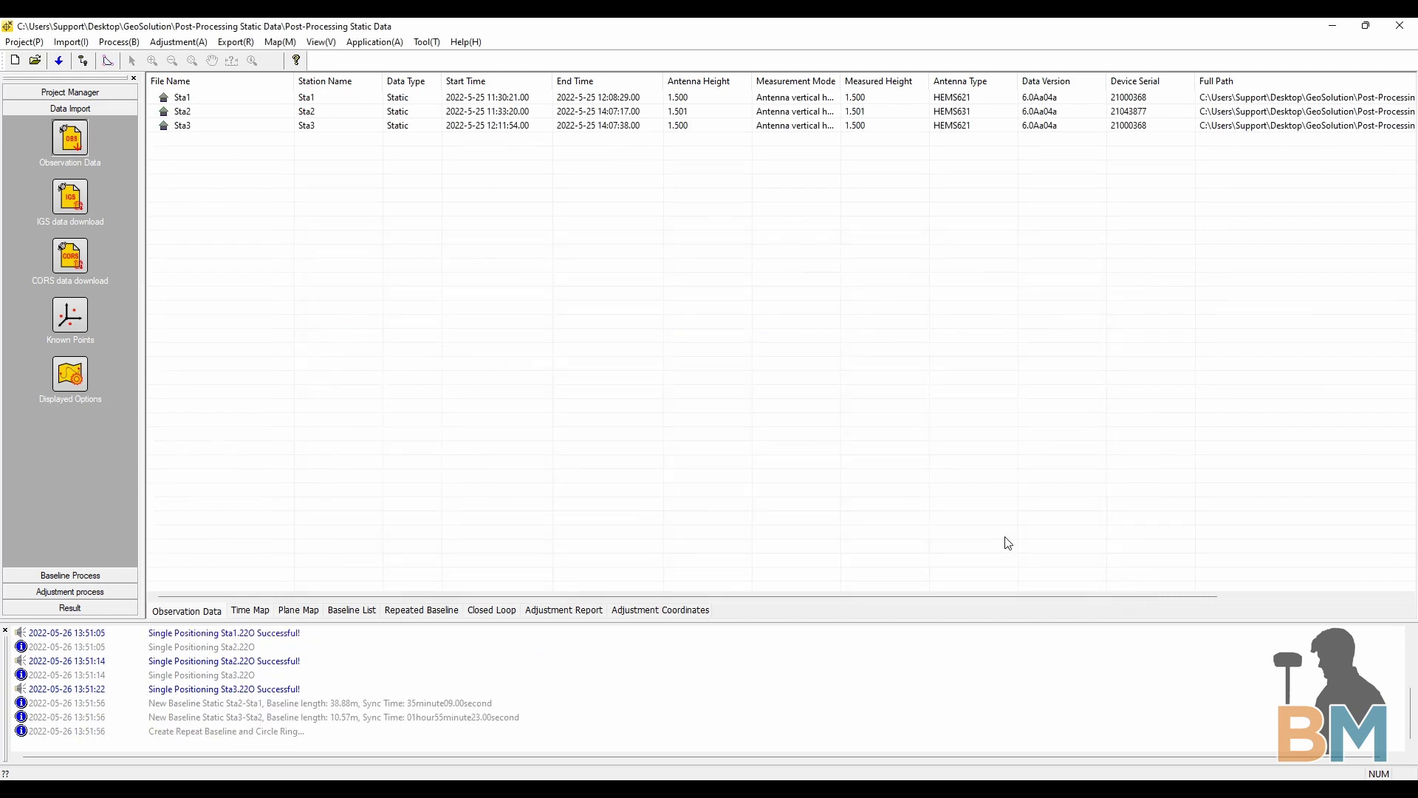
- Select the Sta2 station in Observation Data and bring up its context menu
left_click_drag(580, 596, 383, 377)
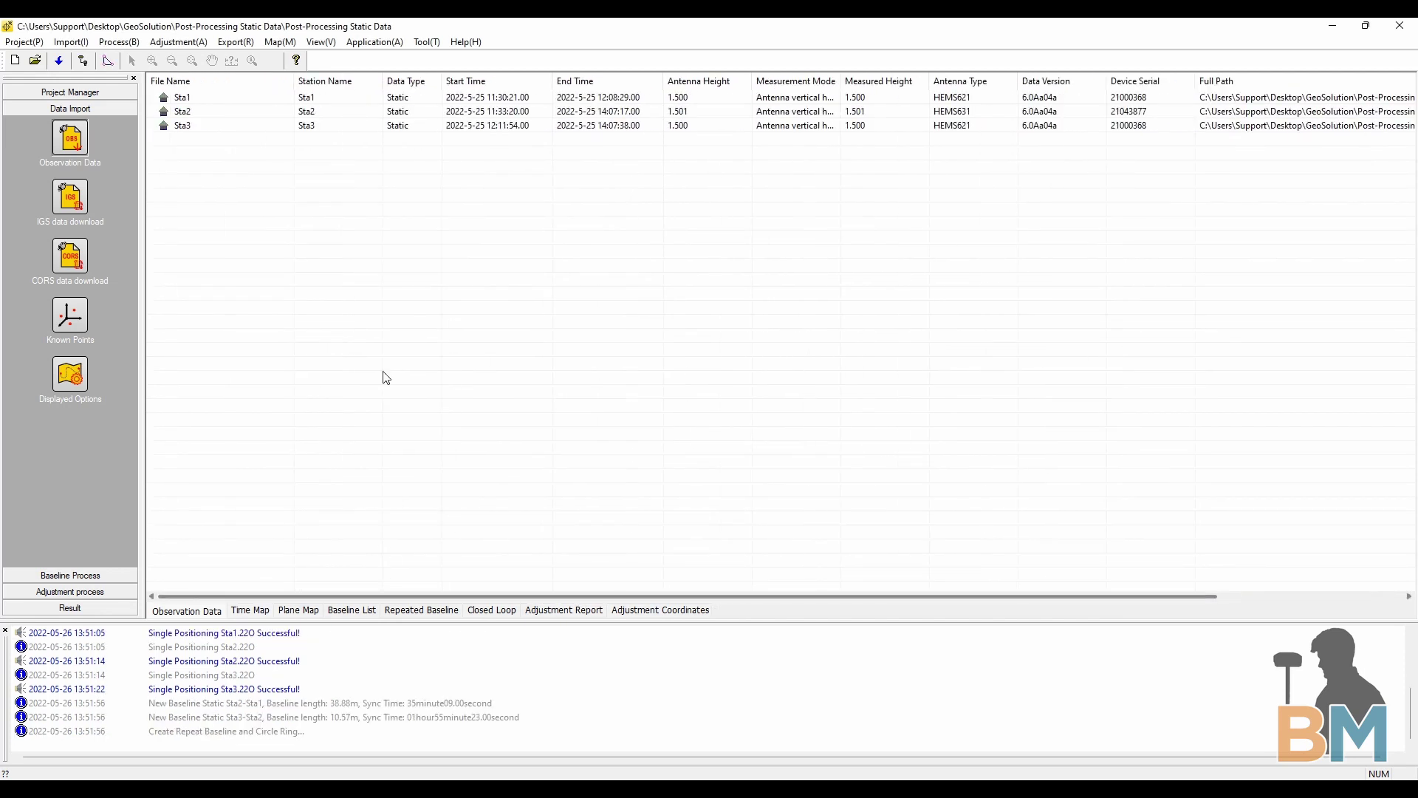
left_click(254, 101)
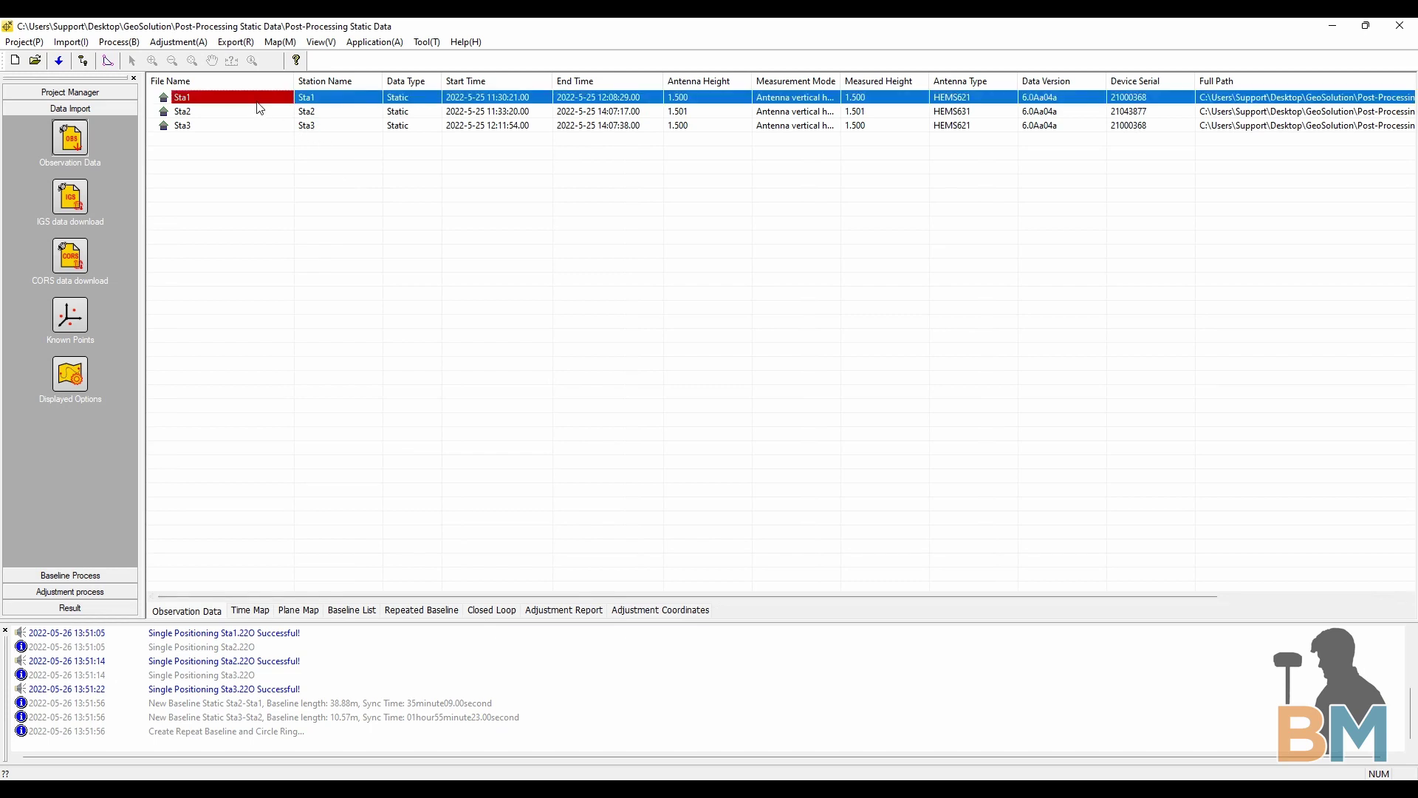
left_click(255, 111)
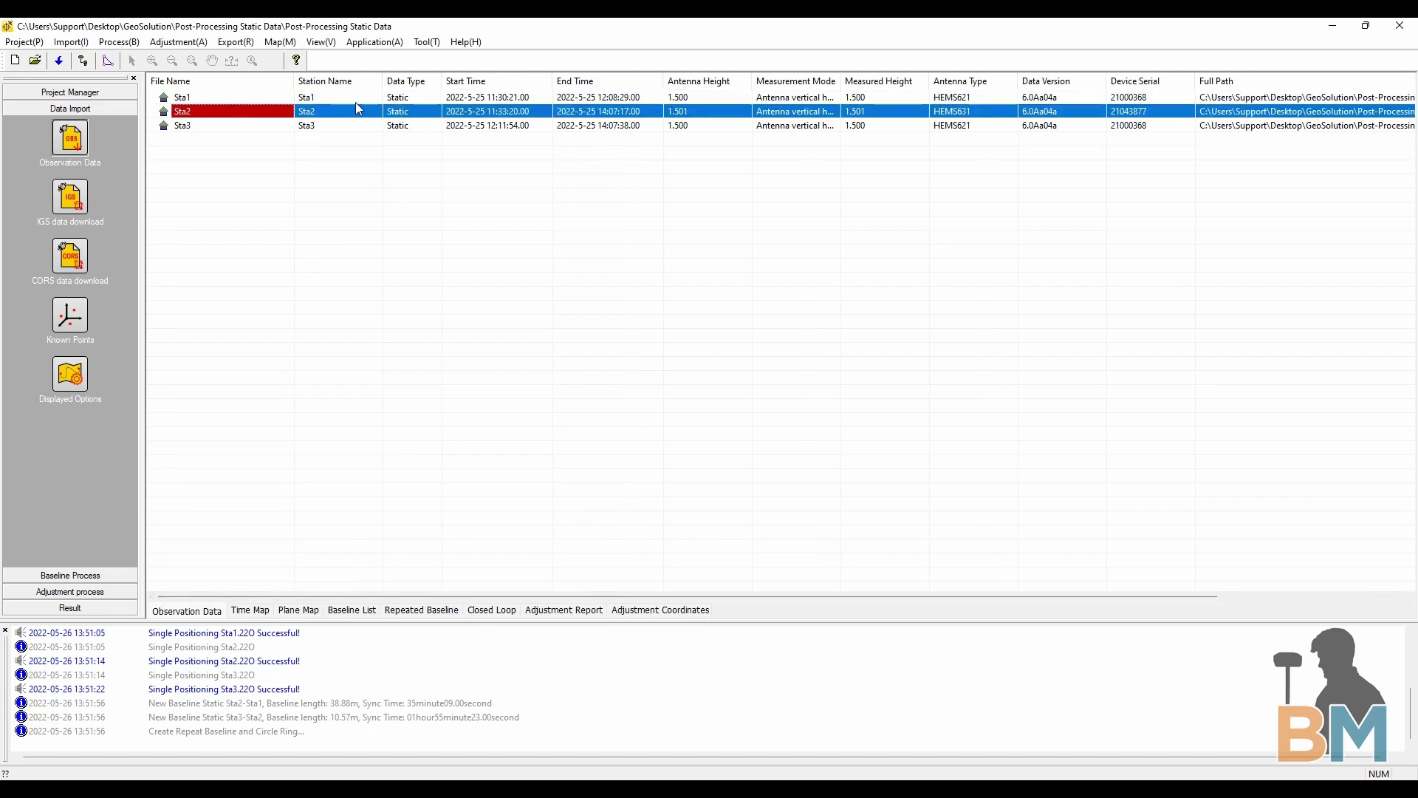
right_click(223, 113)
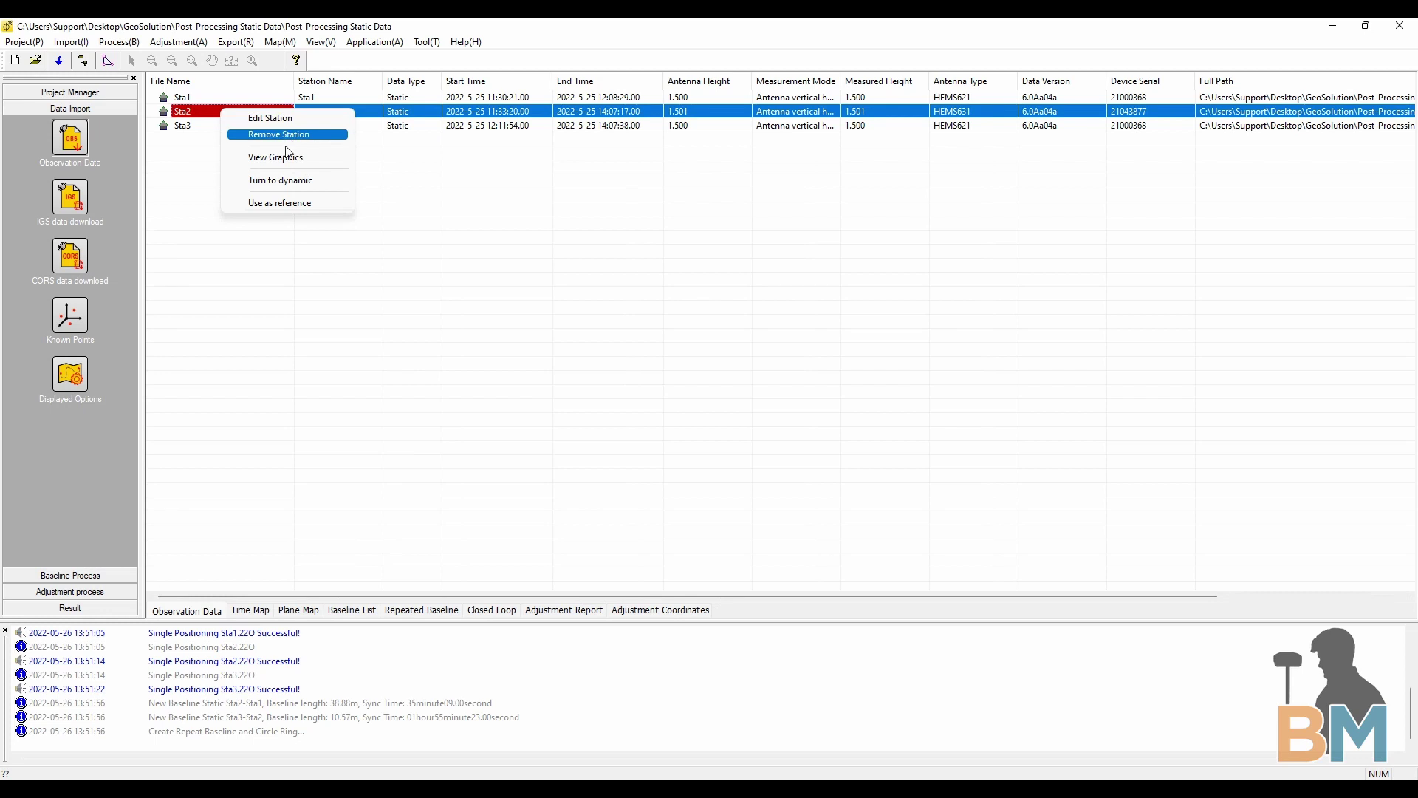
- Use Sta2 as reference, fixed at N 5658893.4, E 487087.6, h 1058.0, WGS84 constrained
left_click(290, 204)
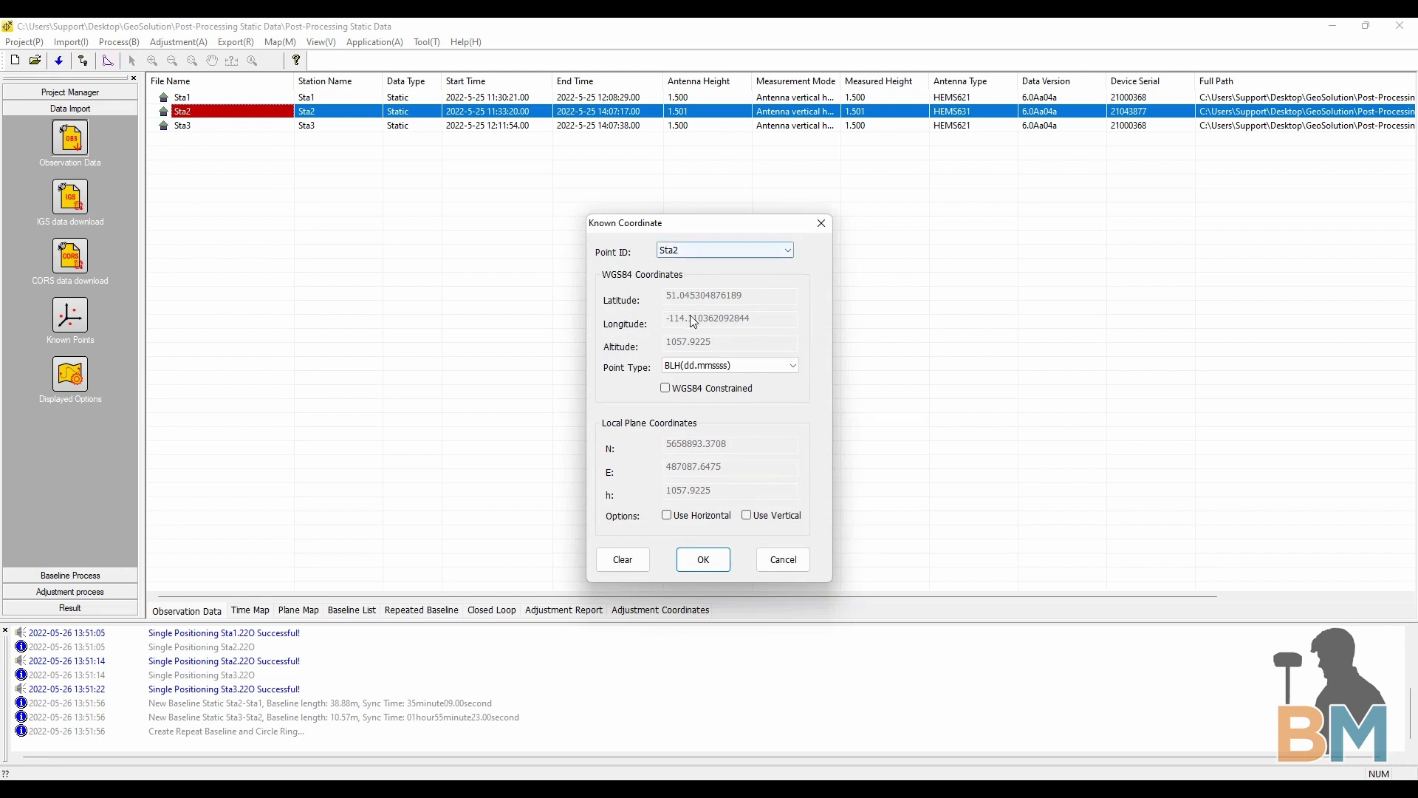
left_click(668, 516)
left_click(747, 516)
type("4")
left_click_drag(727, 444, 710, 489)
key("BackSpace")
type("8.0")
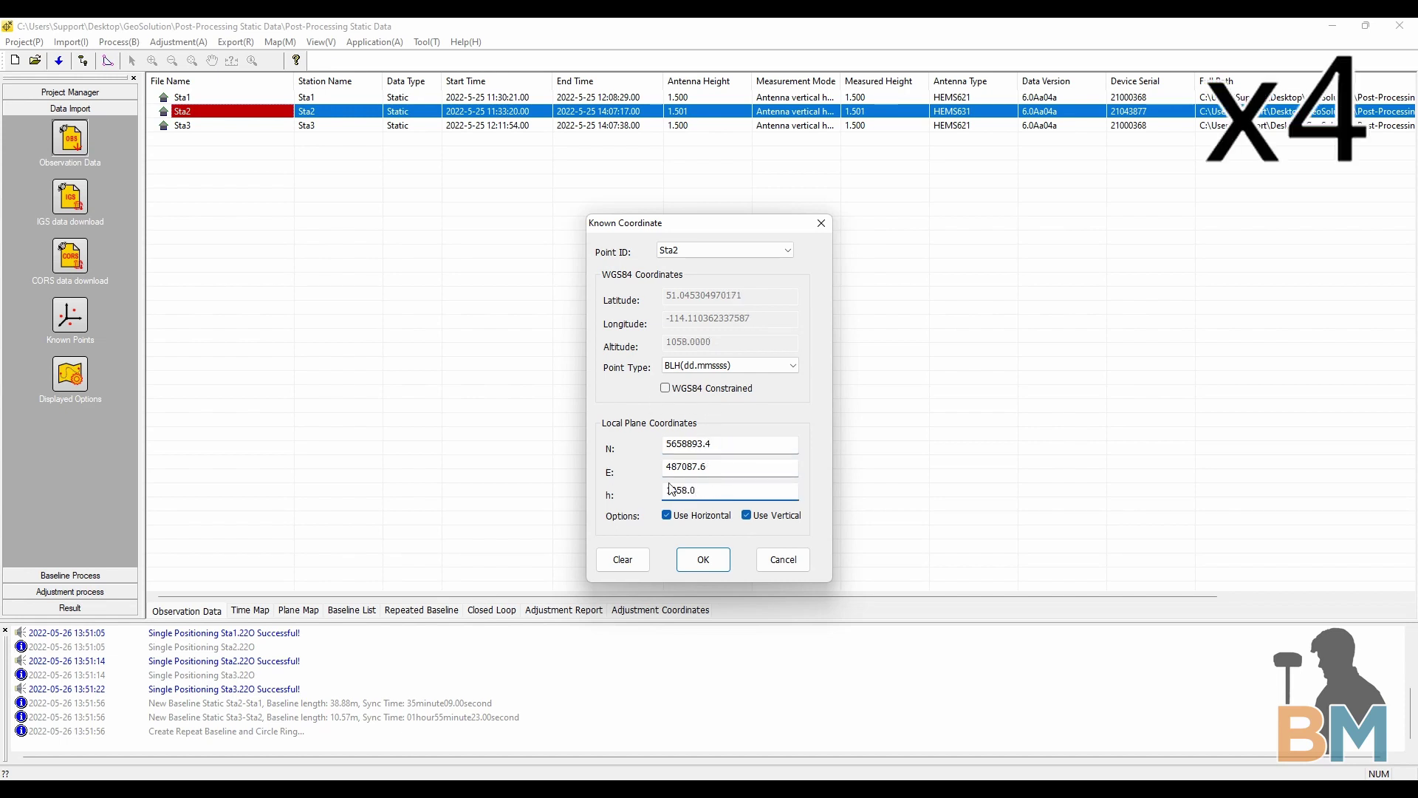
left_click(664, 389)
left_click(704, 560)
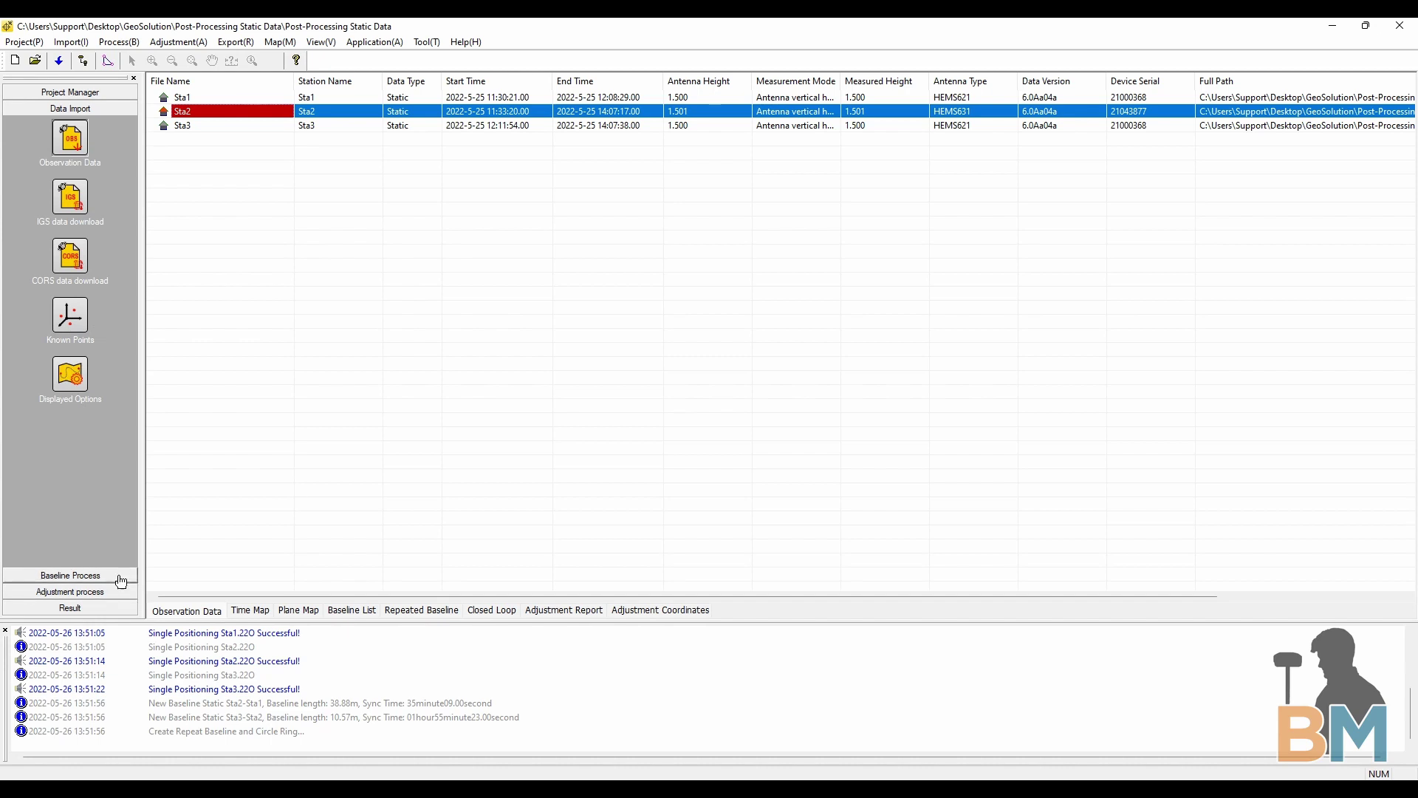
- Set the static processing cut-off angle to 10 in Static Settings
left_click(82, 578)
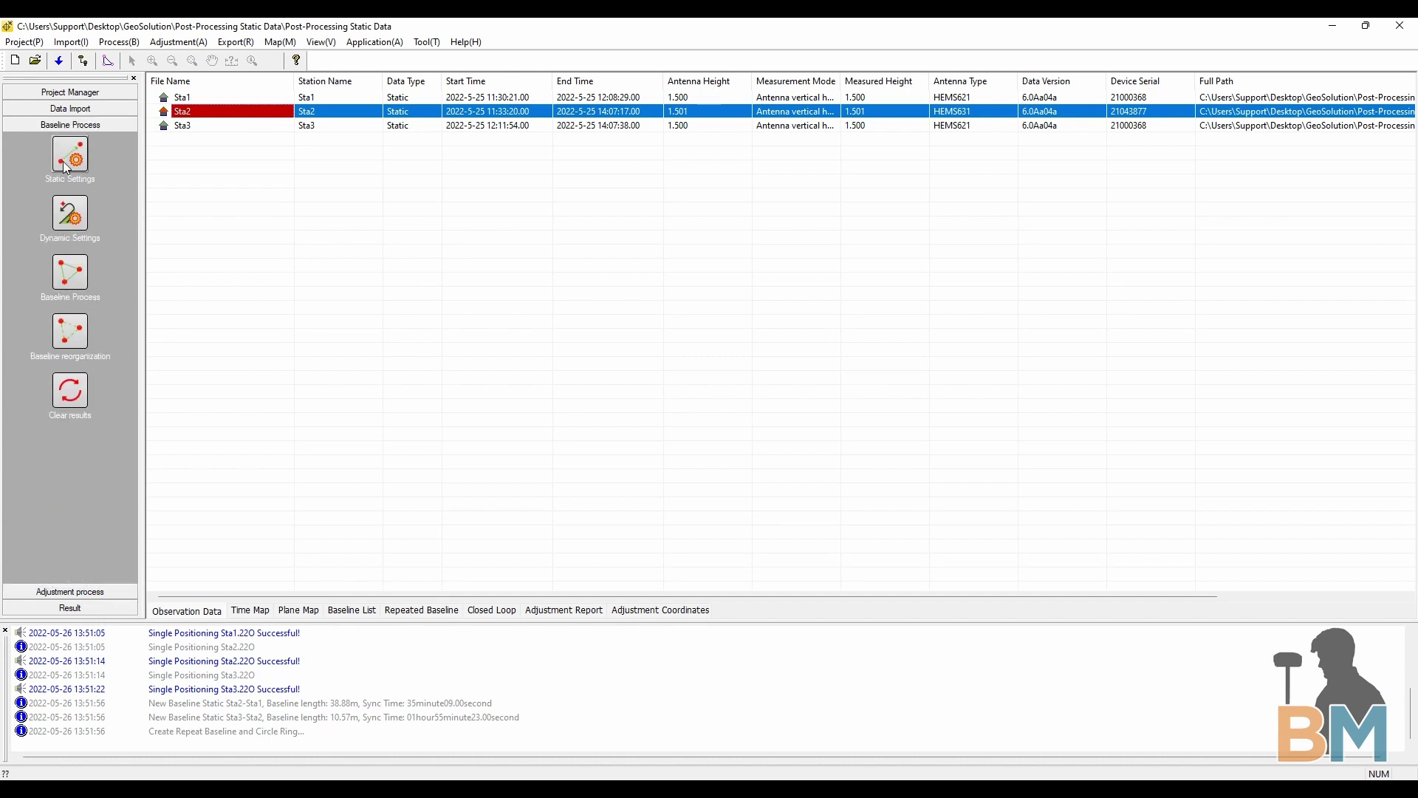
left_click(58, 148)
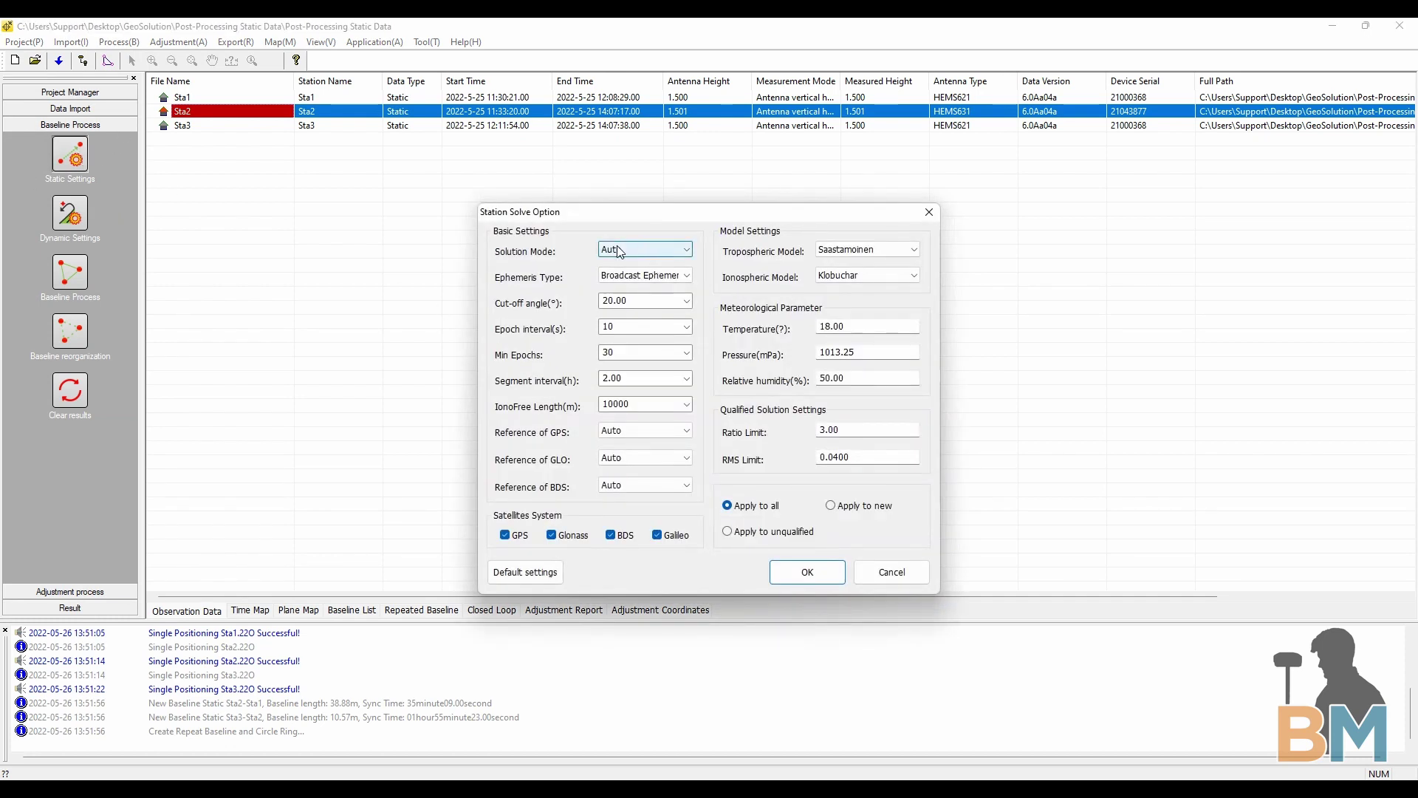
left_click(615, 302)
left_click(644, 301)
left_click(680, 301)
left_click(657, 342)
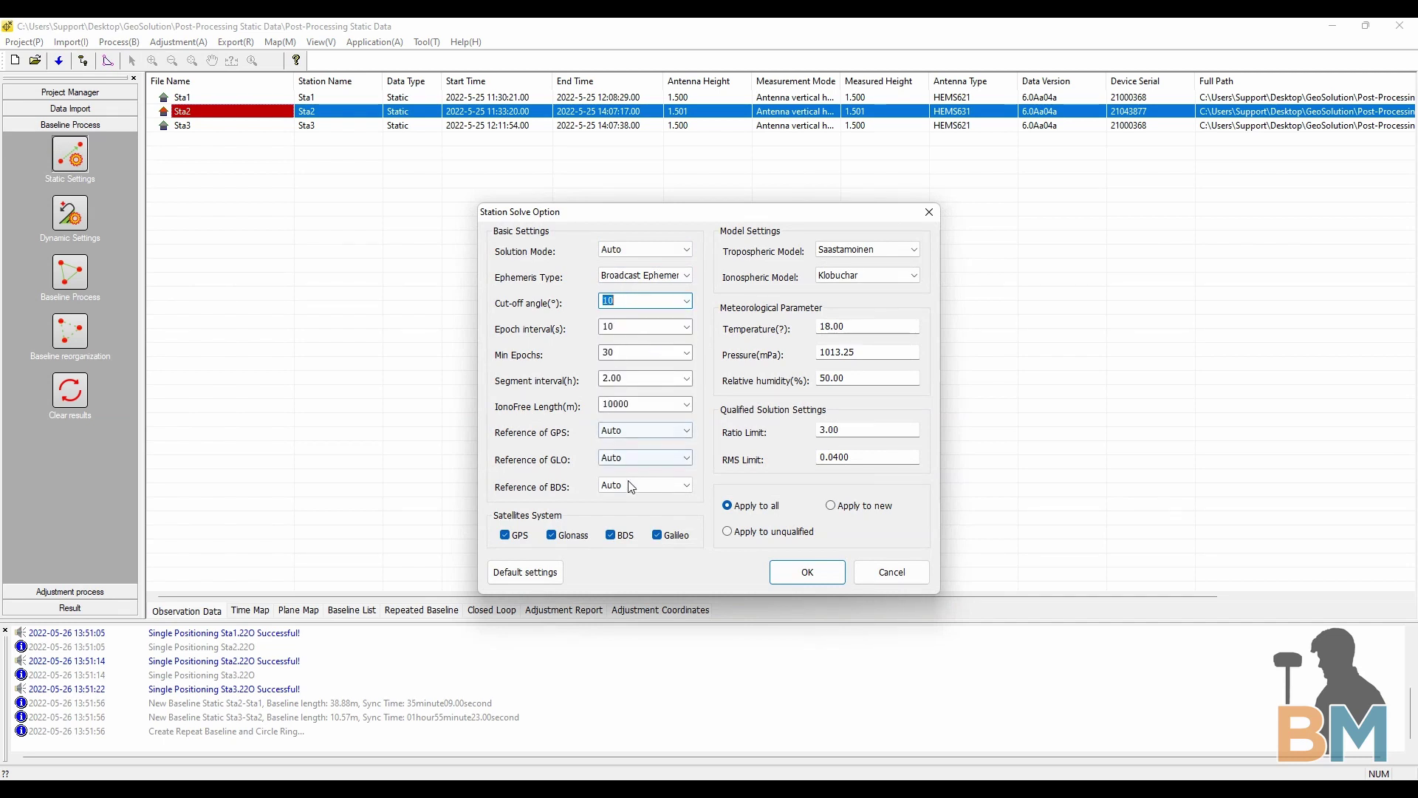
left_click(797, 572)
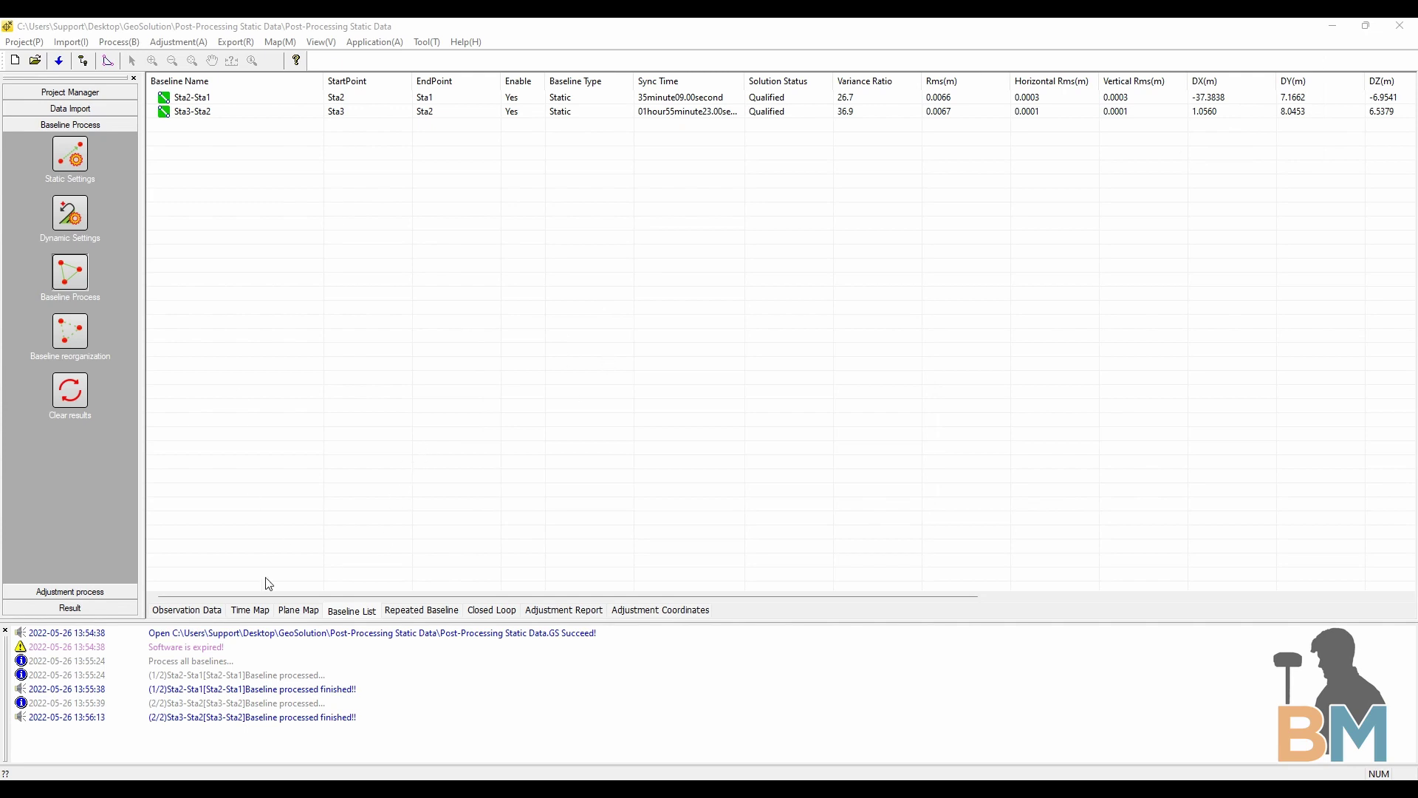
left_click(201, 613)
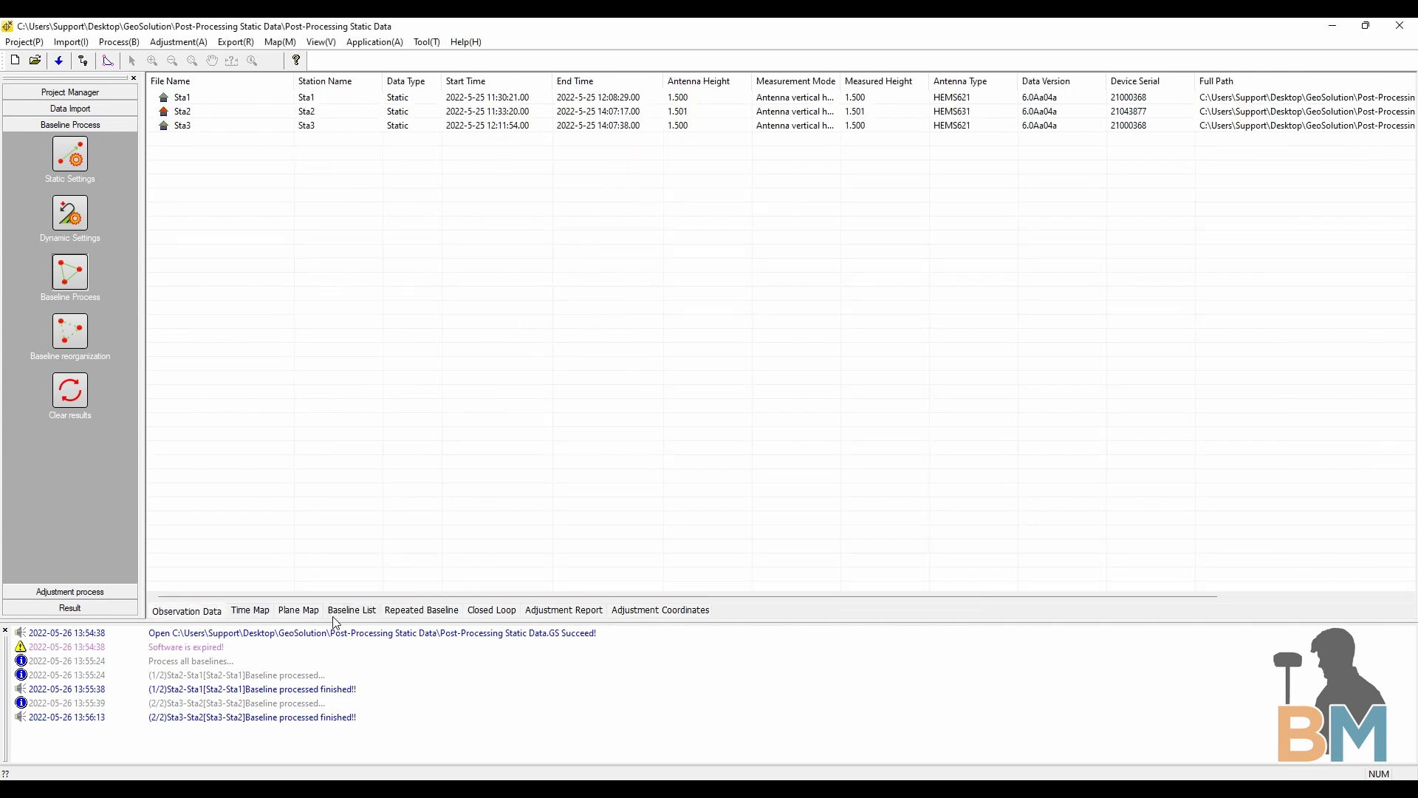
left_click(252, 612)
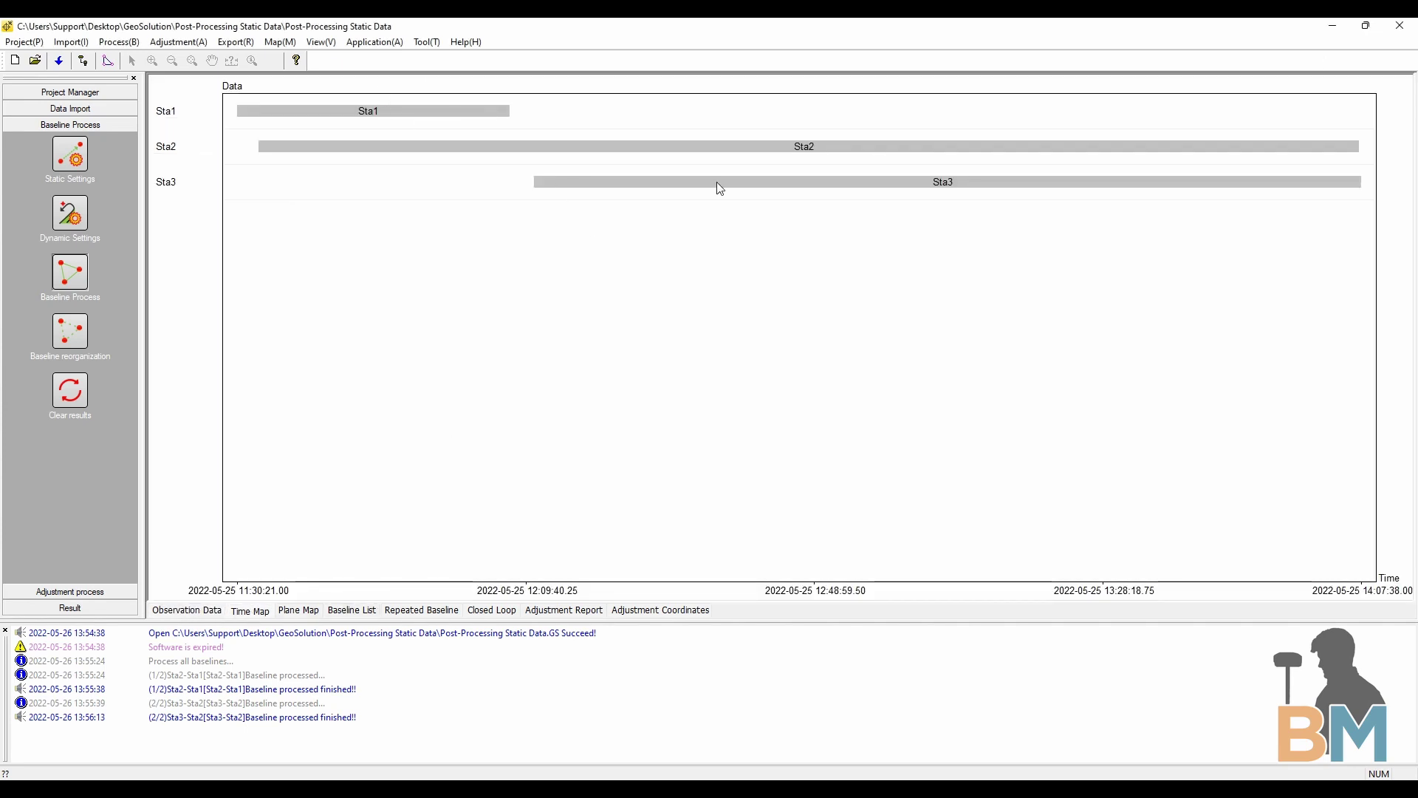
left_click(299, 611)
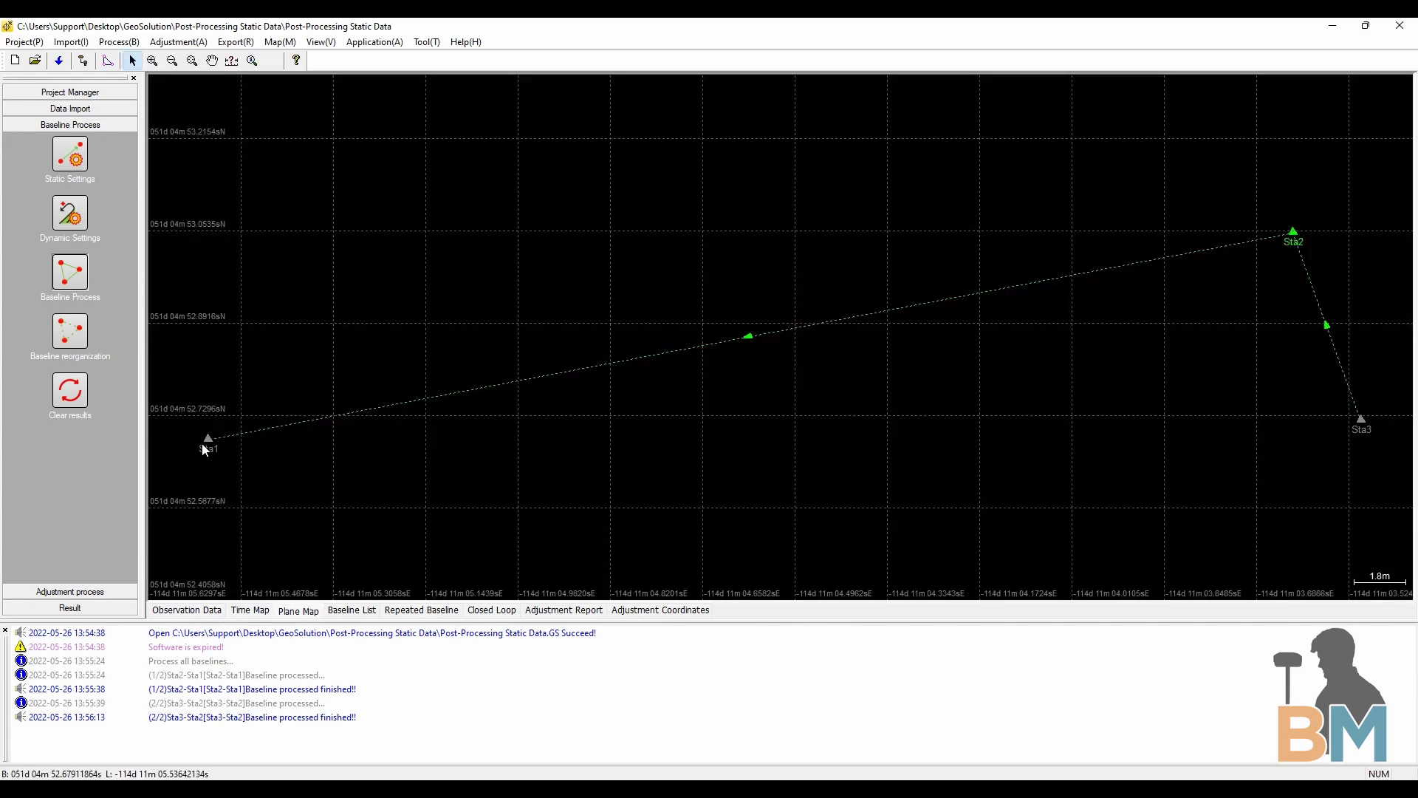
left_click(351, 611)
key("ctrl+a")
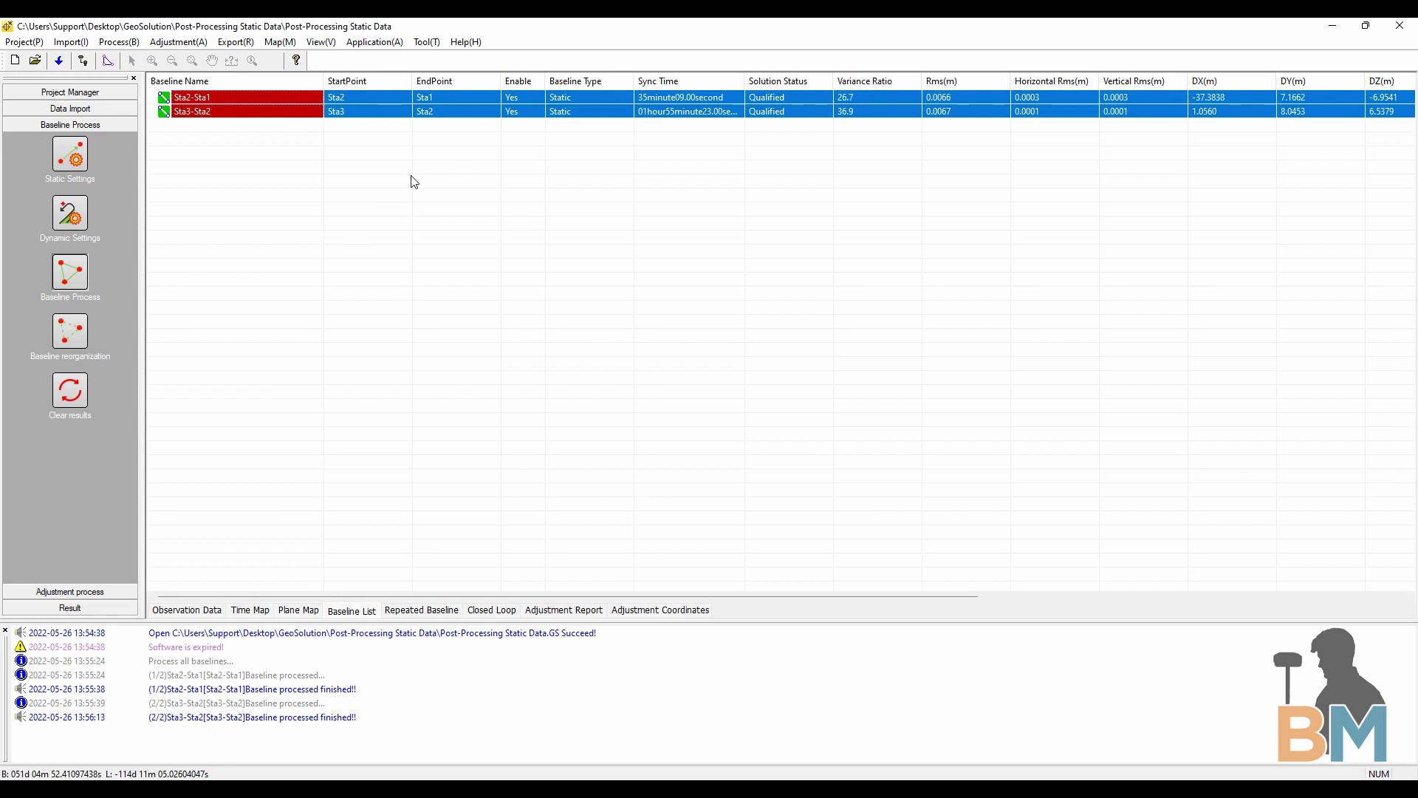
left_click(406, 611)
left_click(484, 613)
left_click(565, 610)
left_click(642, 611)
left_click(386, 611)
left_click(352, 611)
left_click(275, 99, "ctrl")
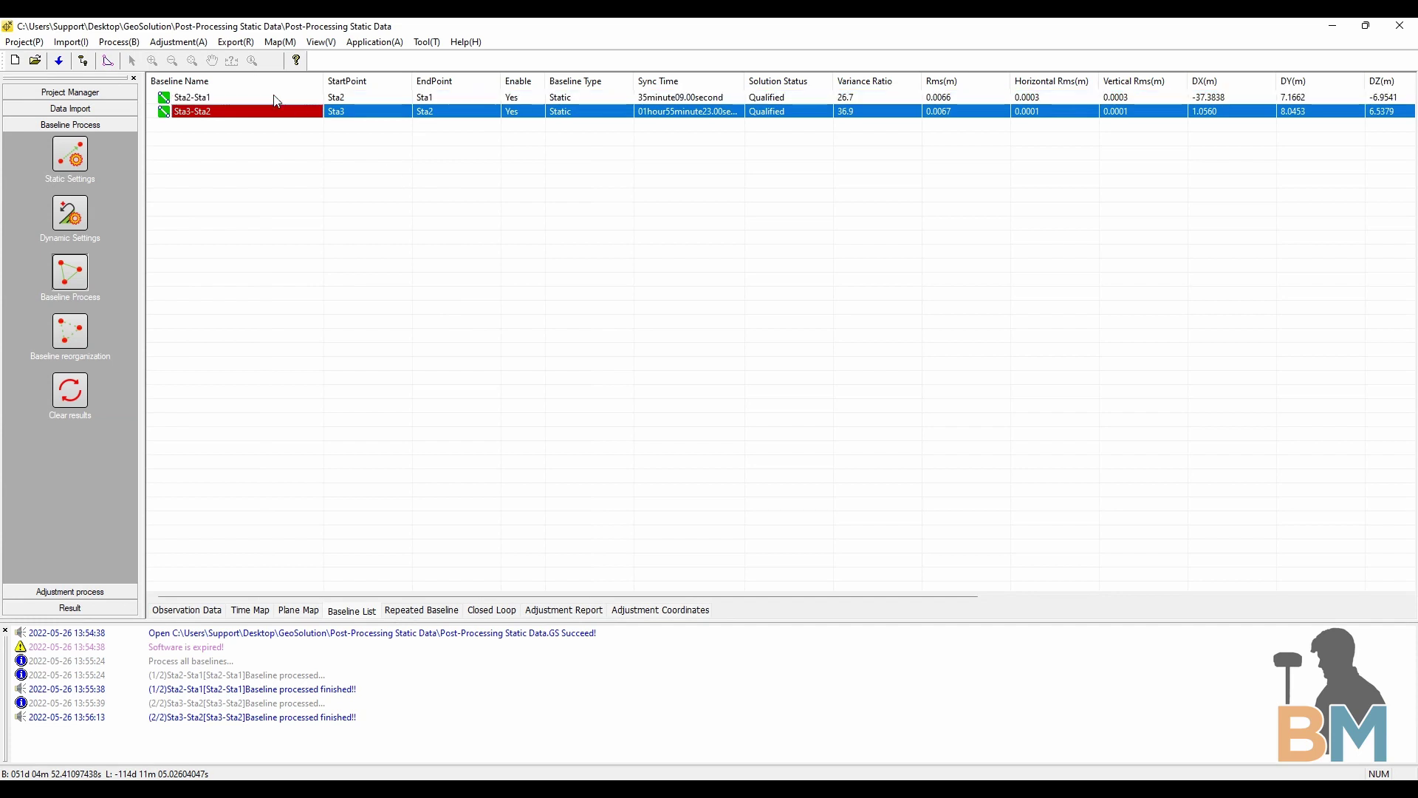
left_click(280, 112, "ctrl")
left_click(279, 101)
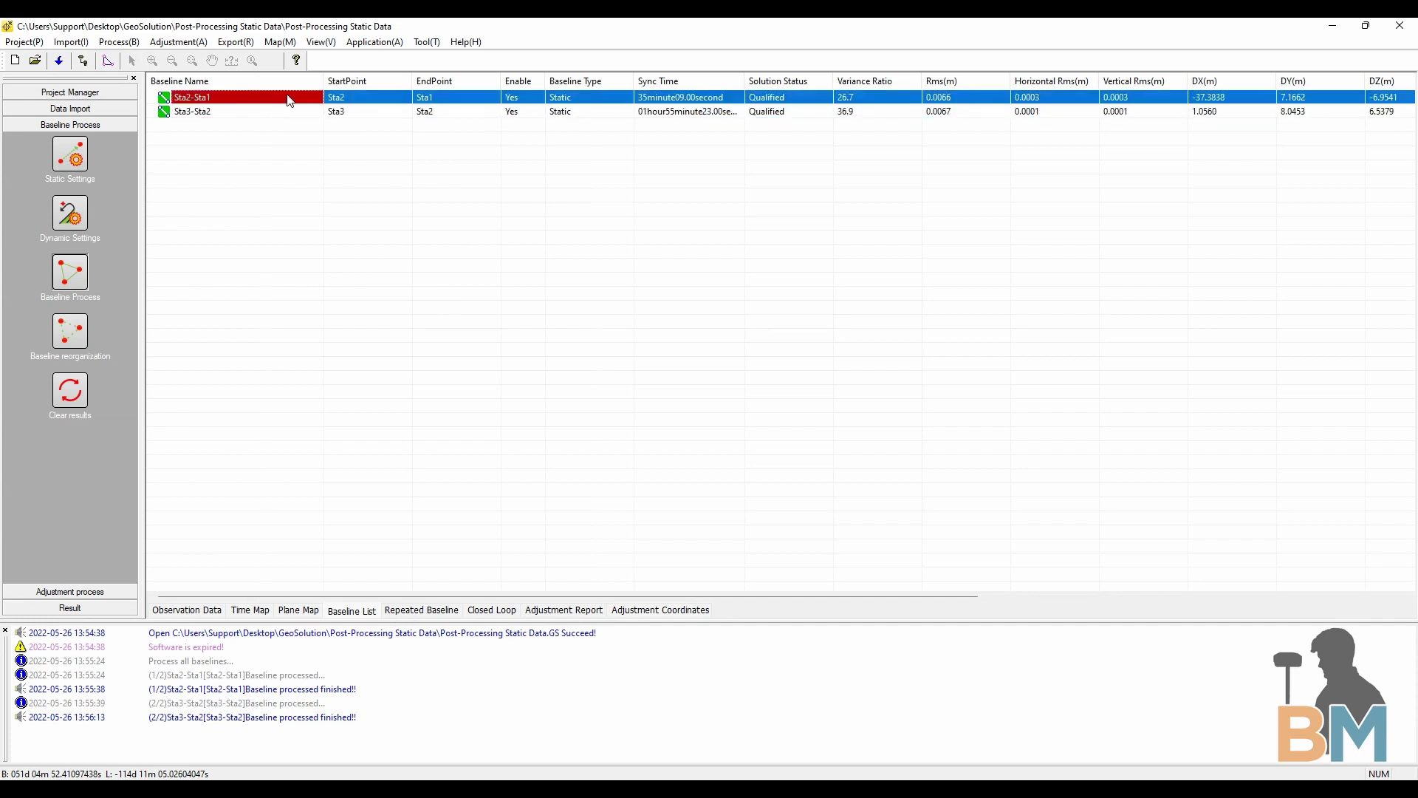
- Inspect the Sta2–Sta1 baseline's PRN residual chart and re-solve that baseline
right_click(296, 101)
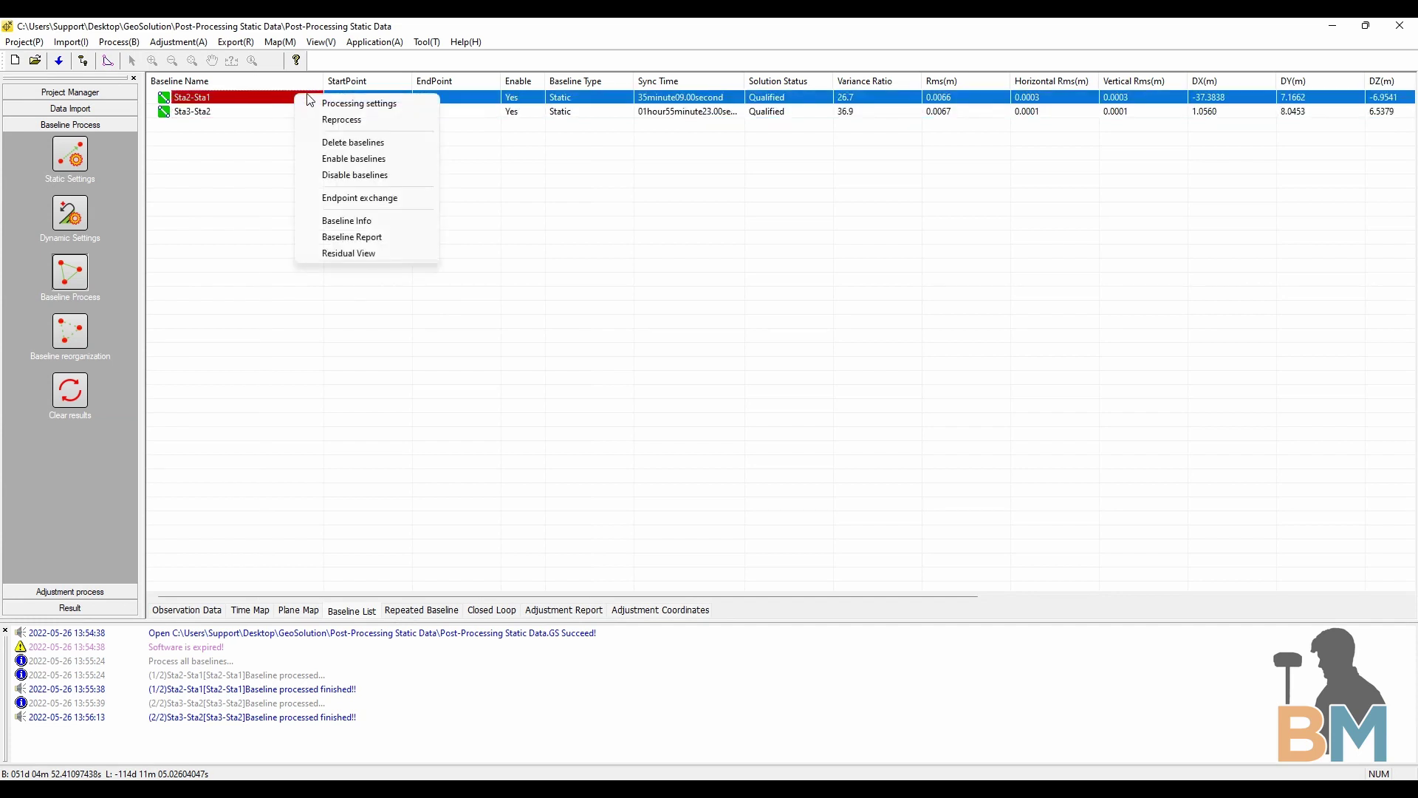
left_click(354, 254)
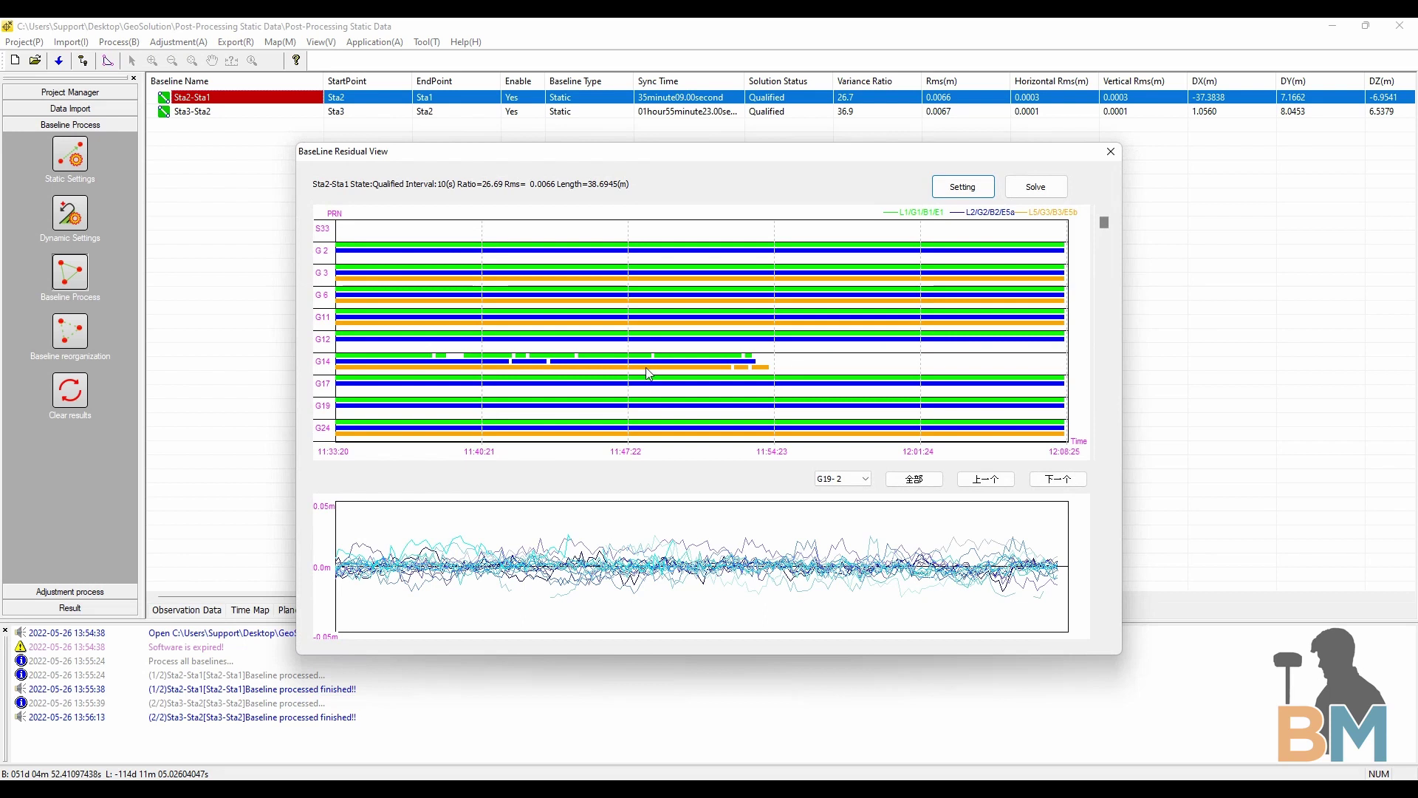
scroll(658, 278, "down", 2)
scroll(1112, 299, "down", 5)
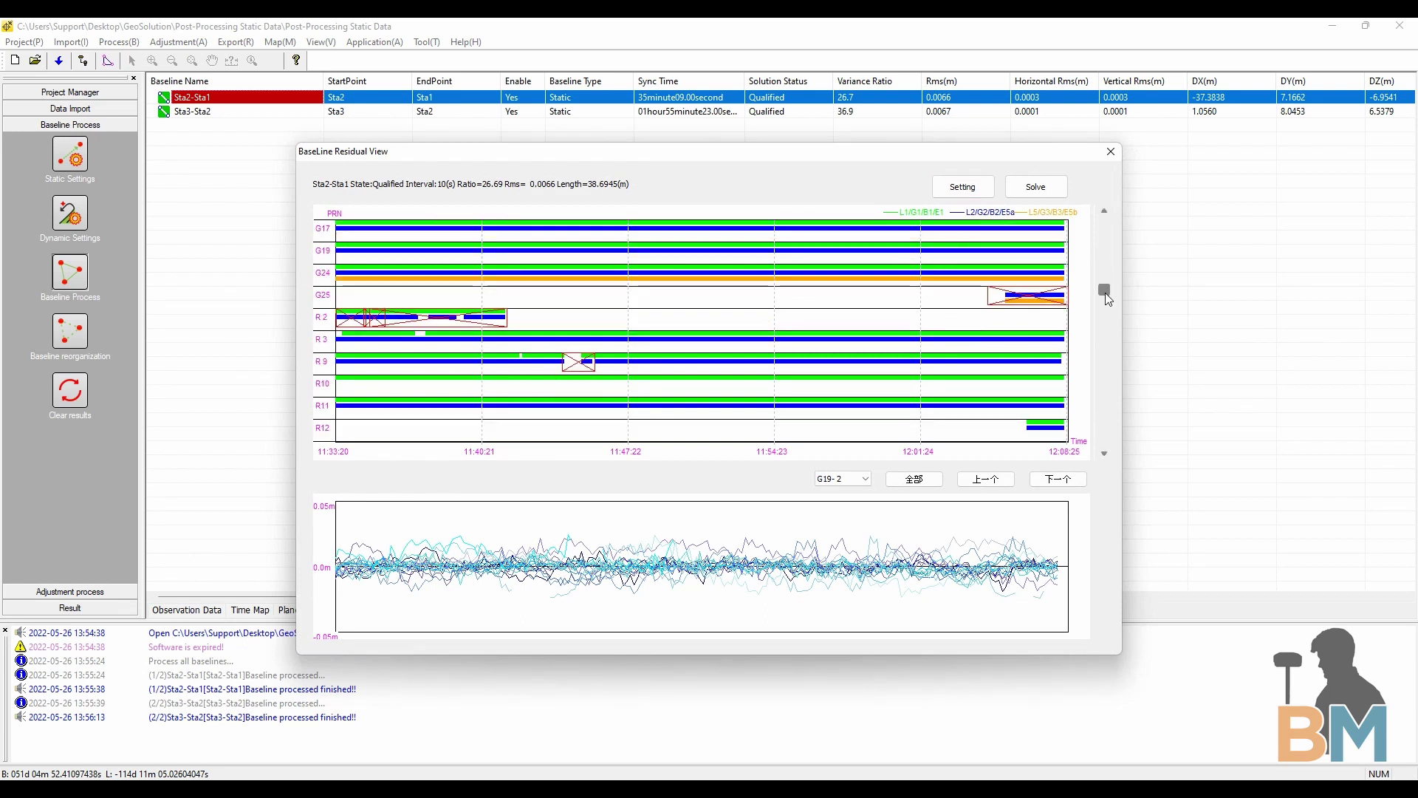
left_click_drag(1108, 314, 1105, 222)
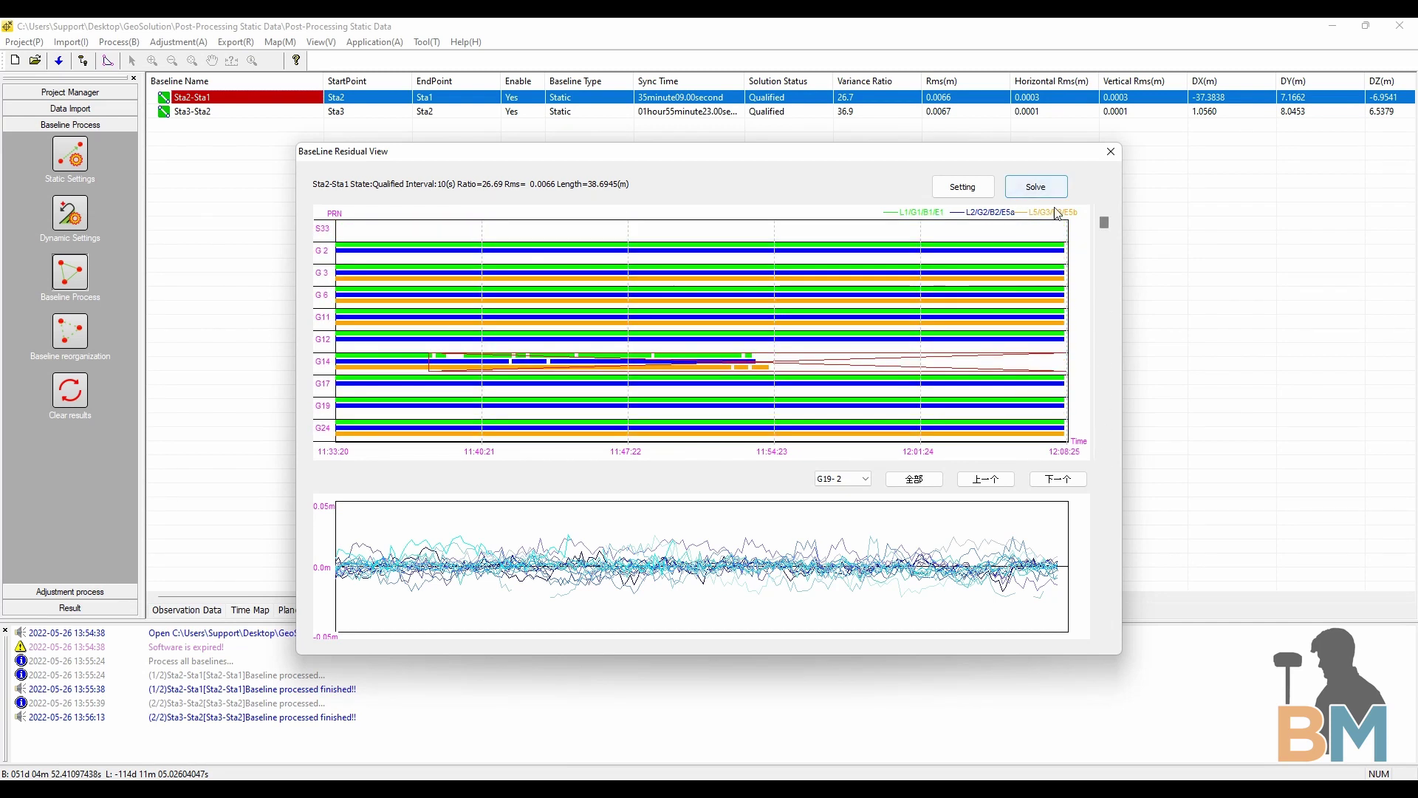
left_click(1037, 193)
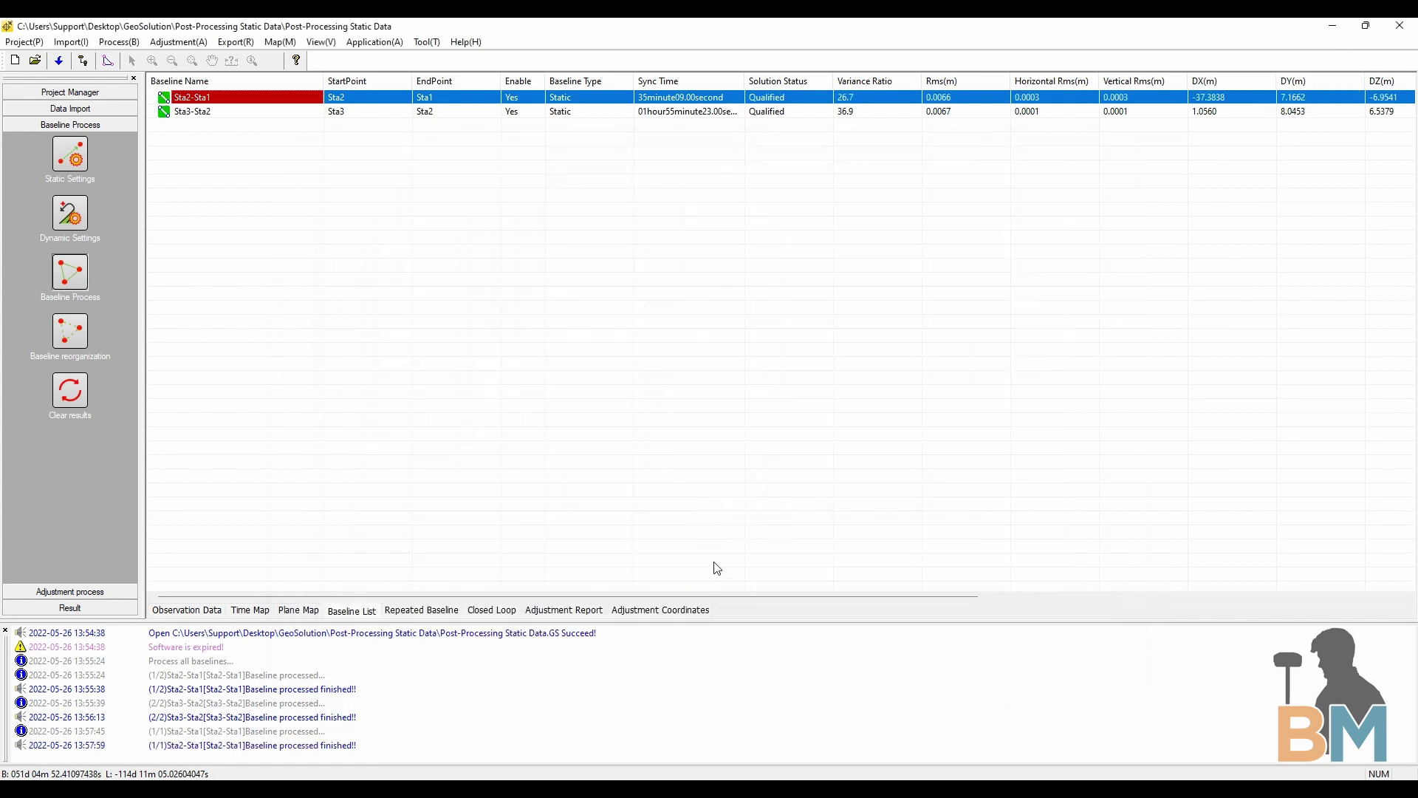
scroll(814, 602, "right", 3)
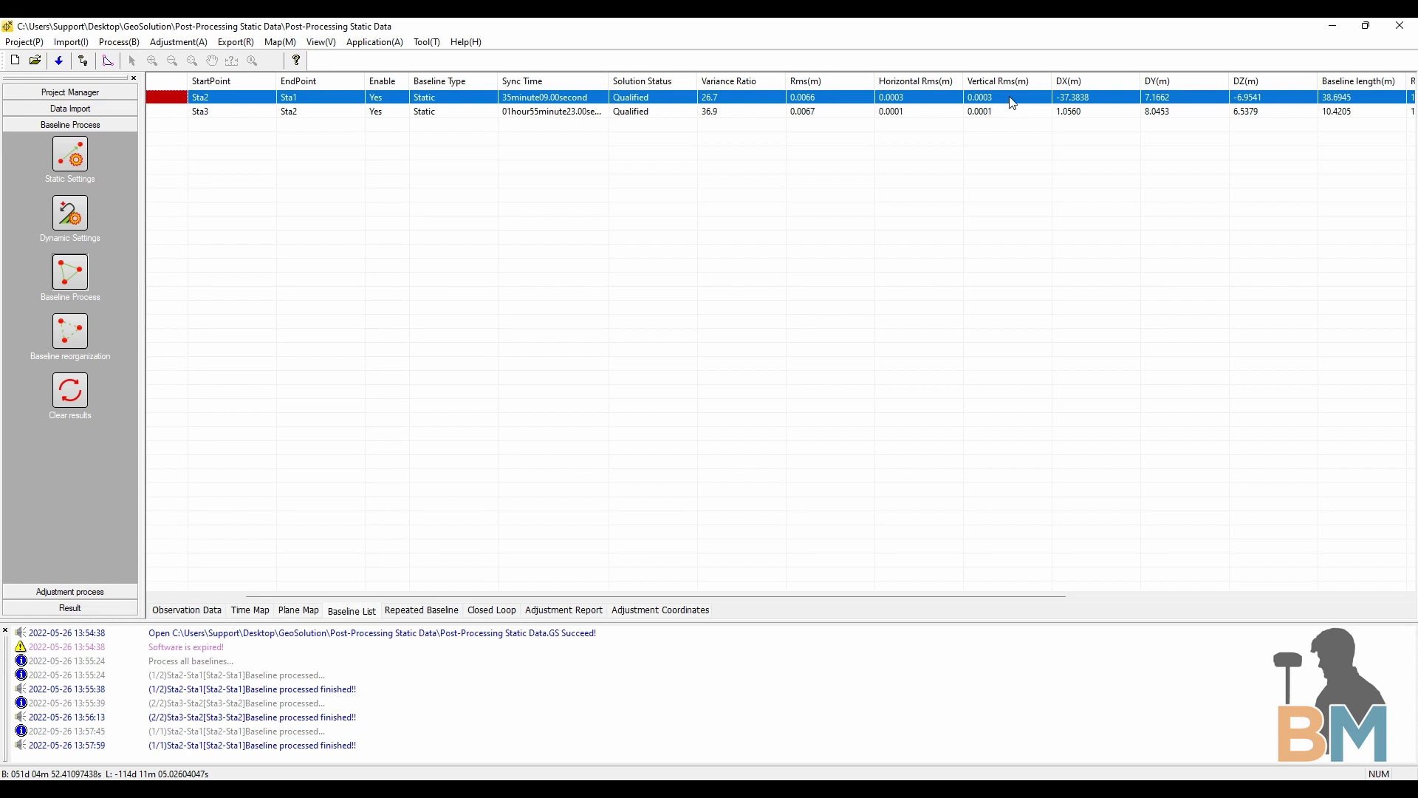
- Review the Sta3-Sta2 baseline's Horizontal RMS, then run the network adjustment with default settings
left_click(905, 99)
left_click(890, 112)
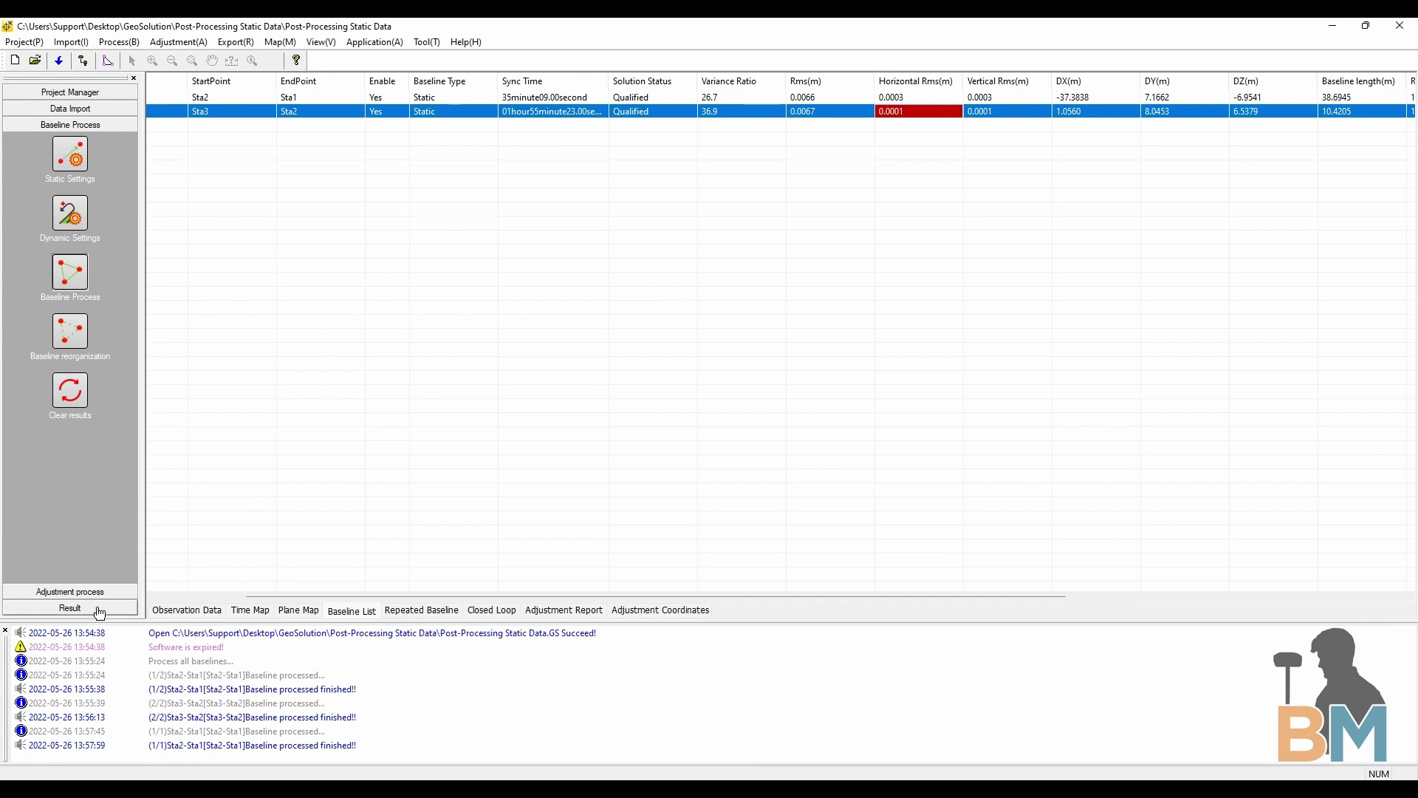
left_click(68, 592)
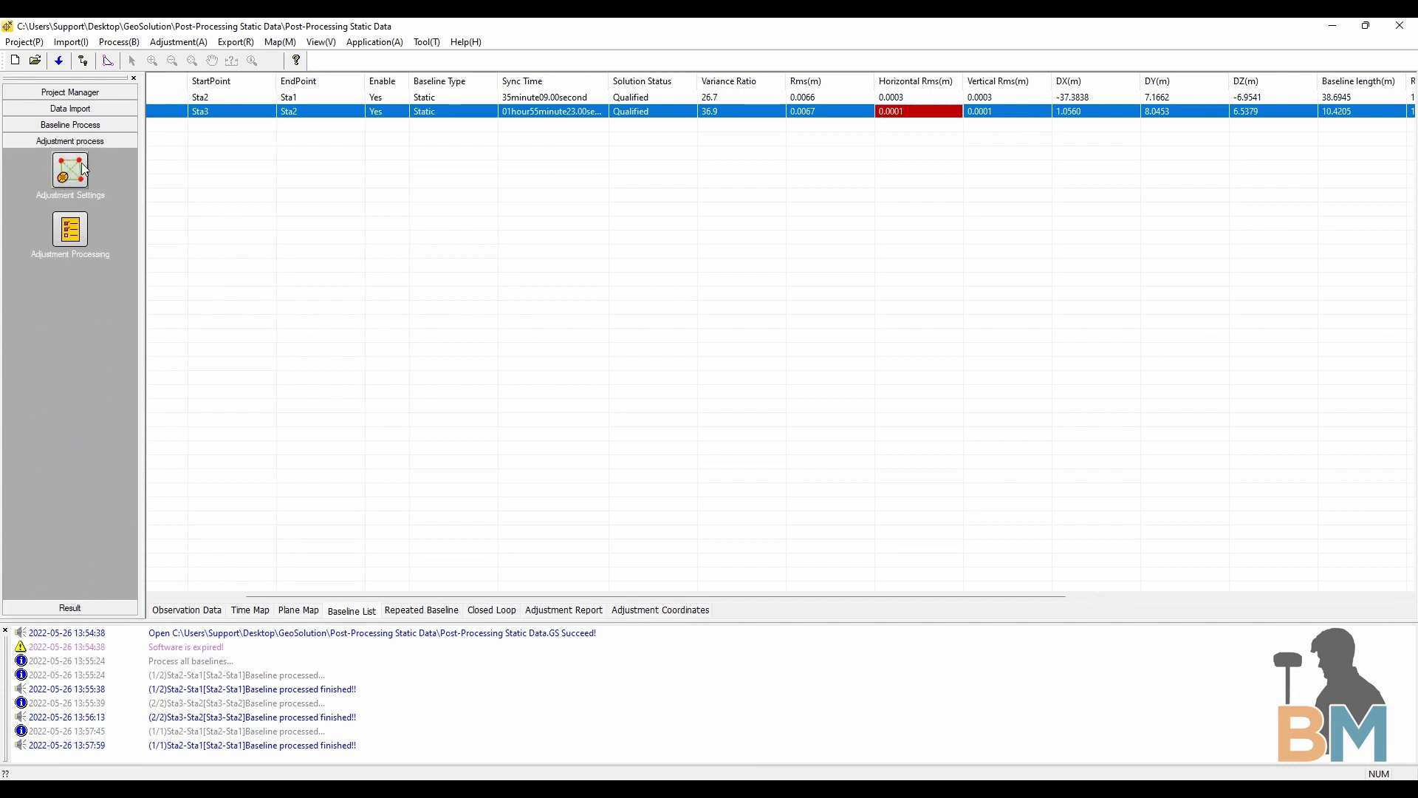
left_click(59, 171)
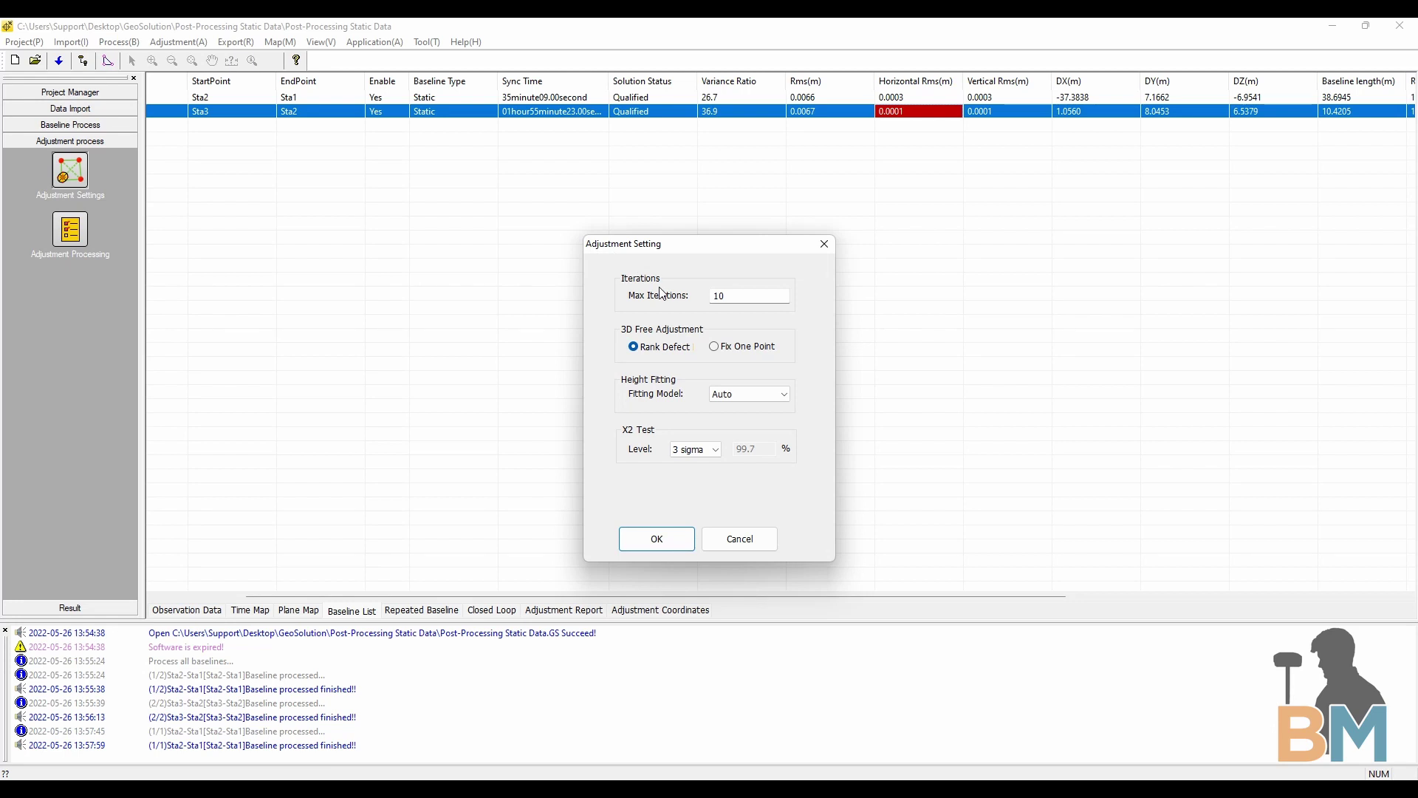
left_click(657, 538)
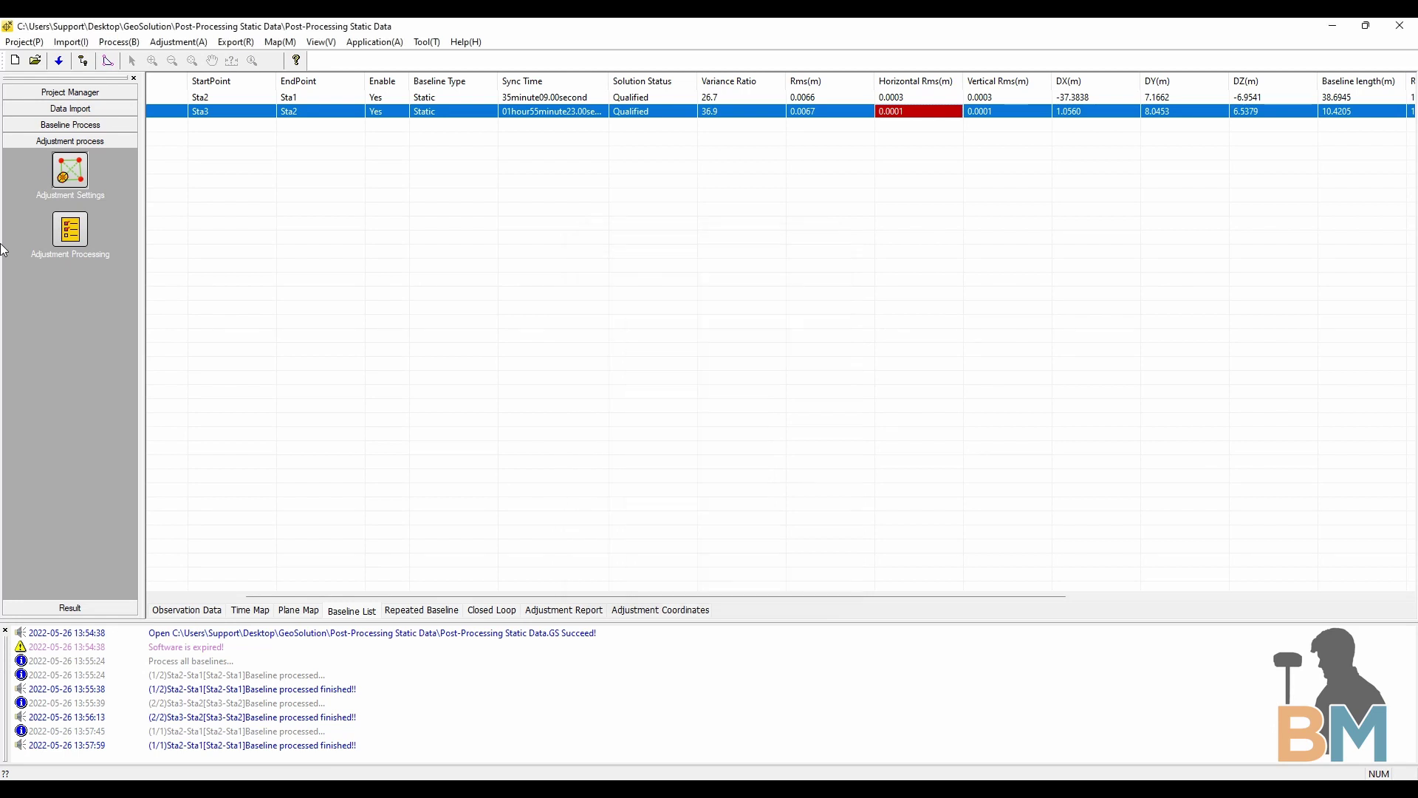
left_click(71, 230)
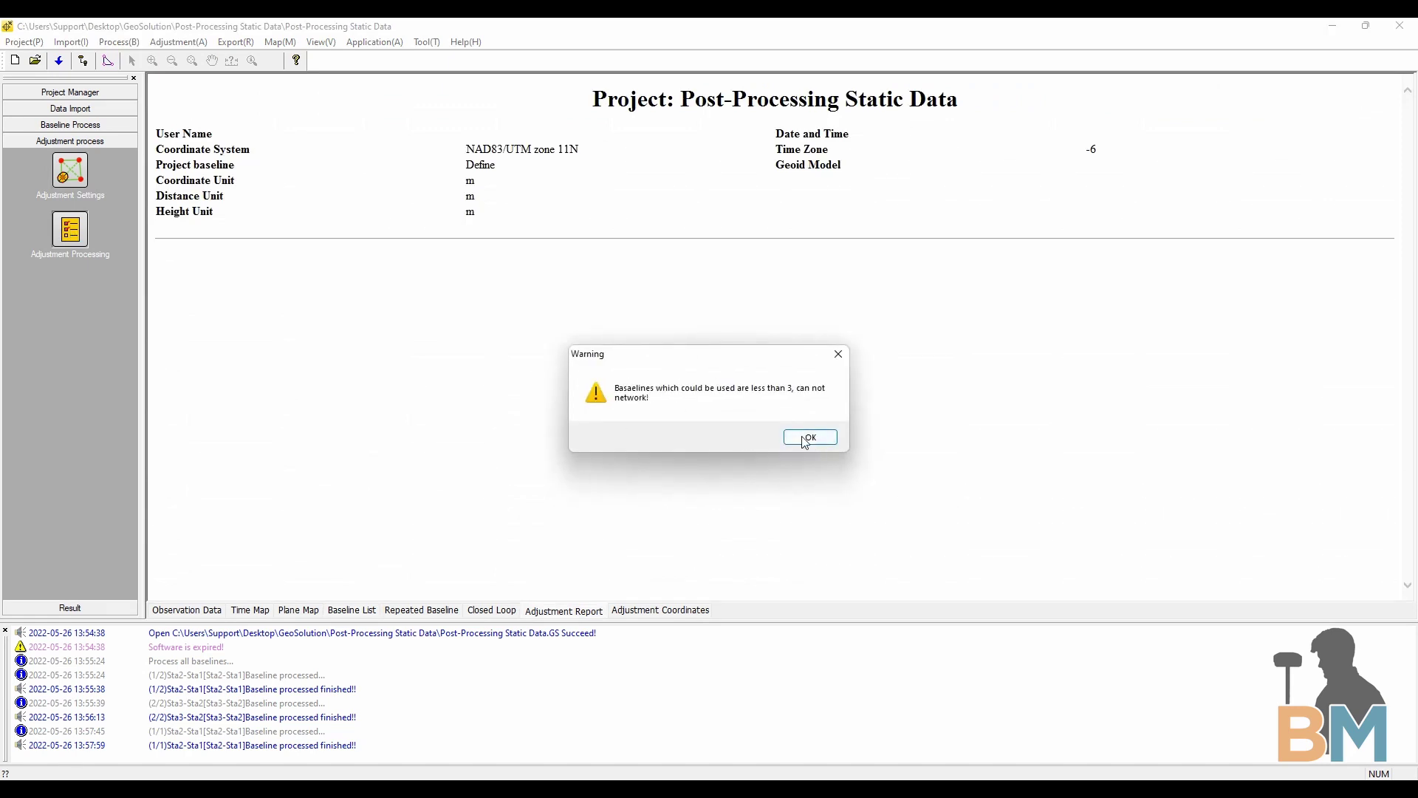
- Dismiss the warning and scroll through the demo project's Adjustment Report closed-loop results
left_click(788, 520)
scroll(601, 359, "down", 2)
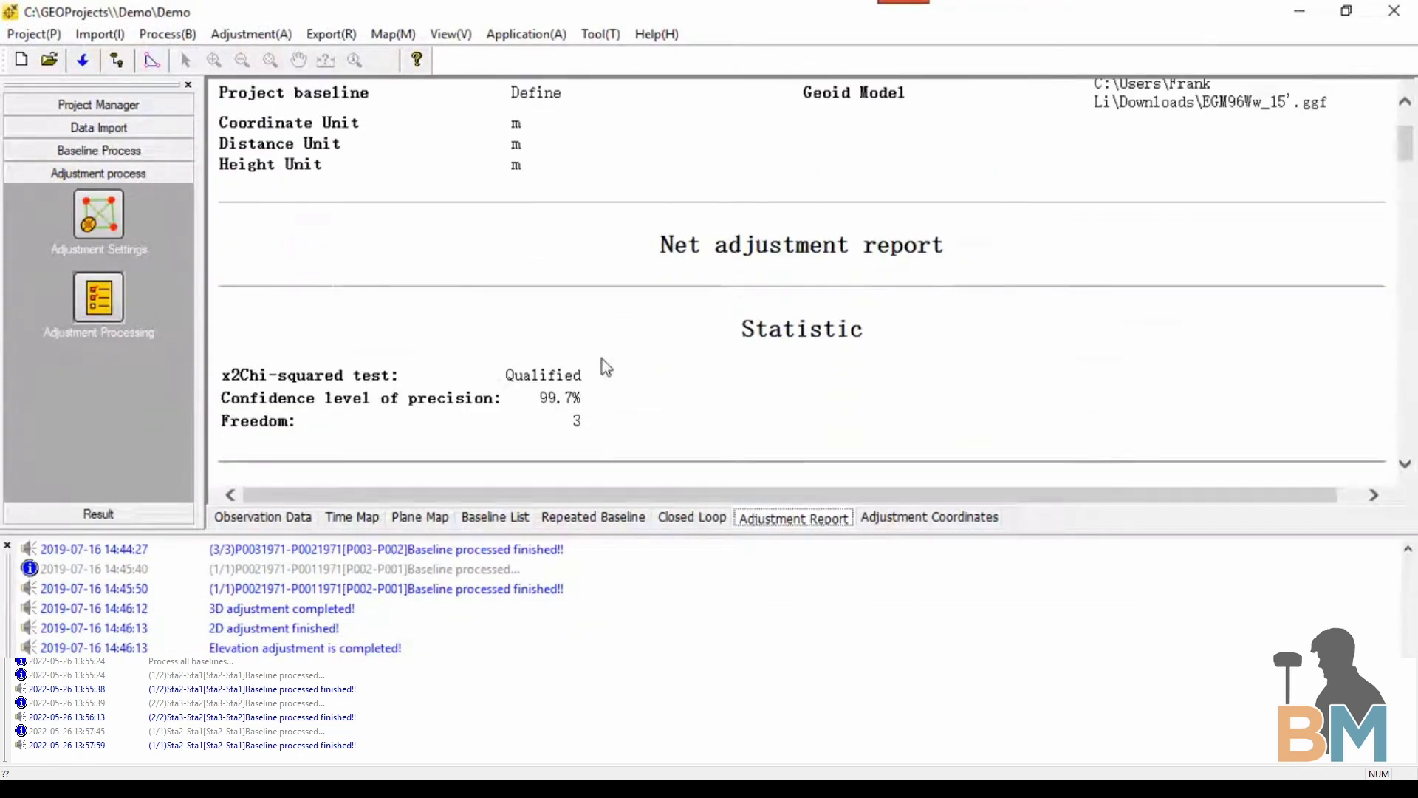
left_click_drag(515, 375, 554, 376)
left_click(599, 383)
scroll(599, 383, "down", 1)
scroll(592, 412, "down", 6)
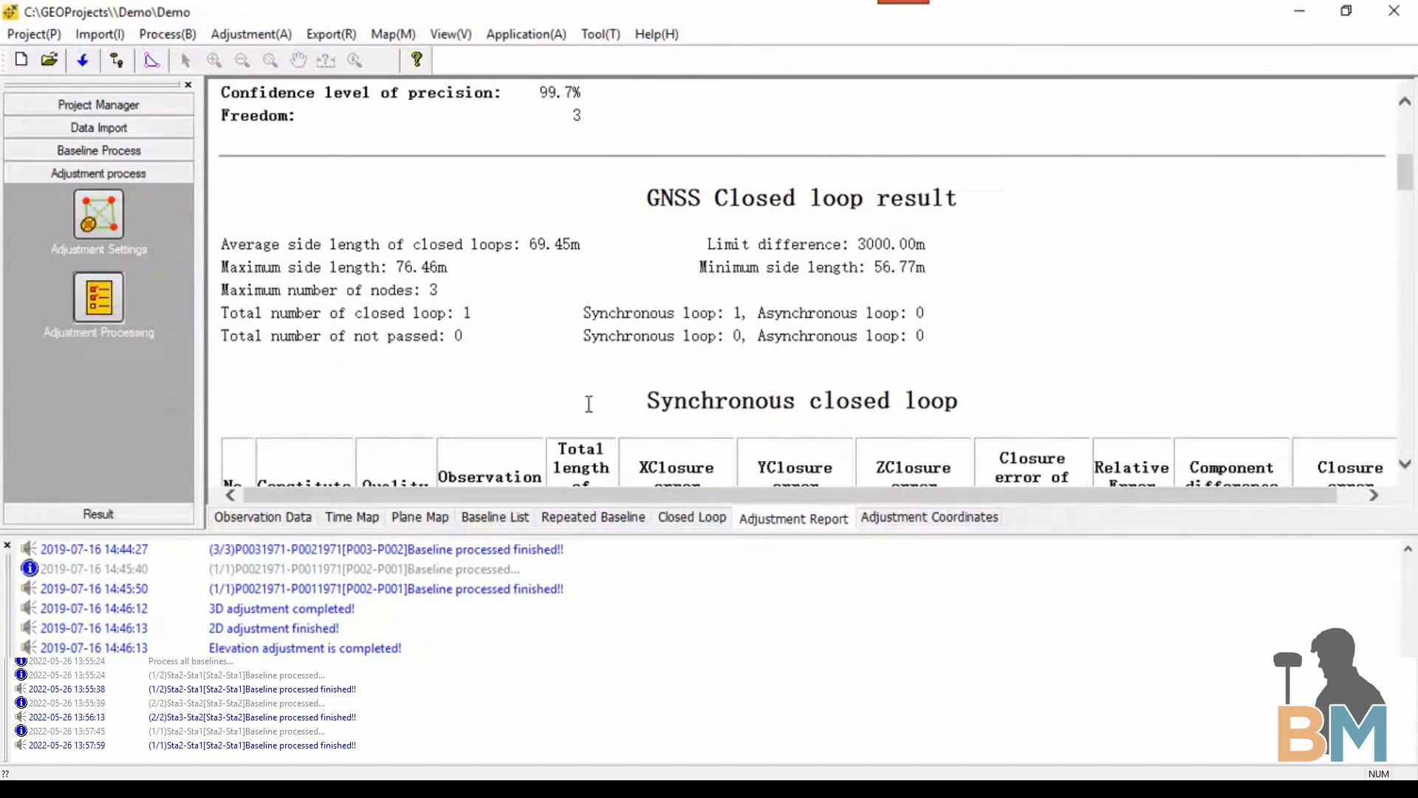
scroll(588, 407, "down", 3)
left_click_drag(1407, 203, 1410, 398)
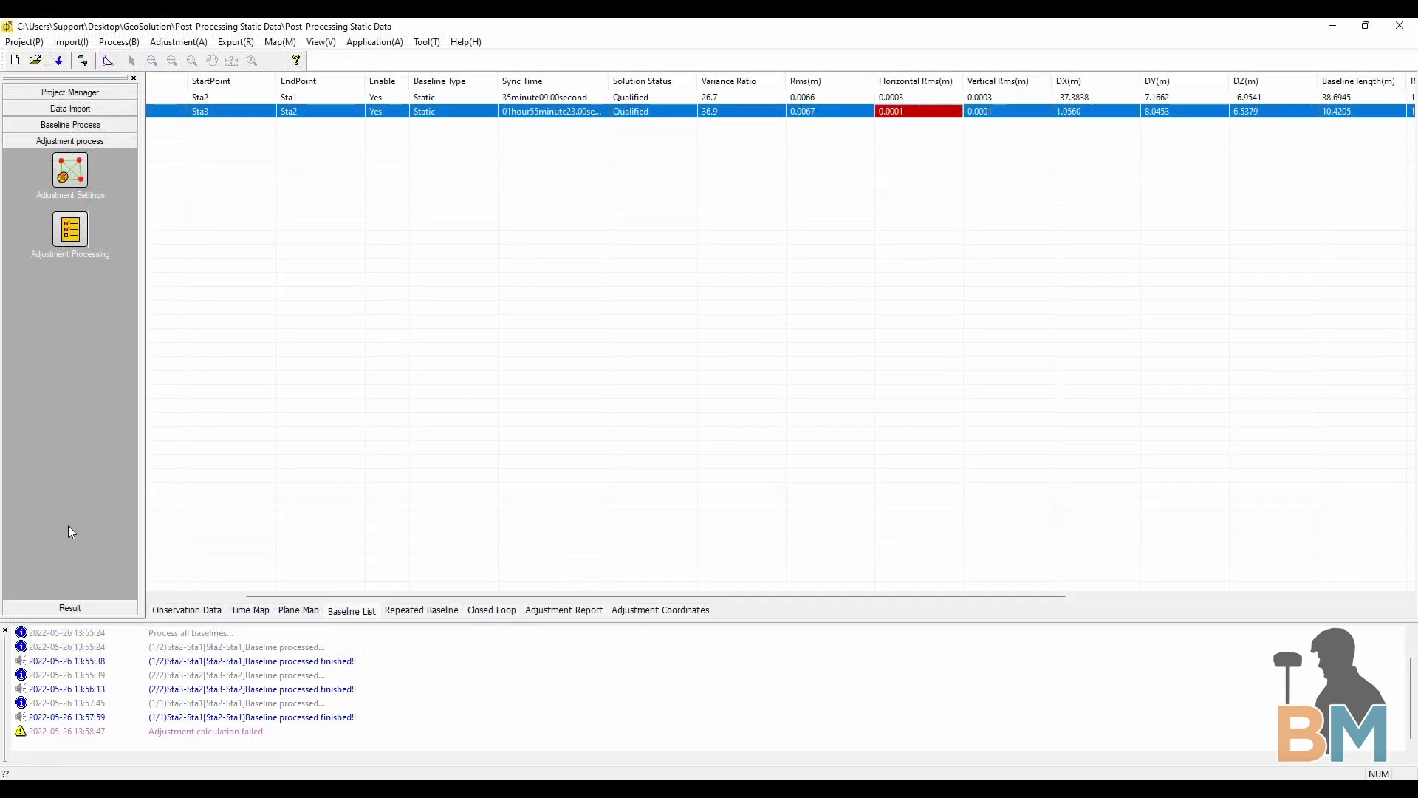
- Export static results as dat (N,E,h) plus AutoCAD DXF into the Desktop GeoSolution folder
left_click(72, 608)
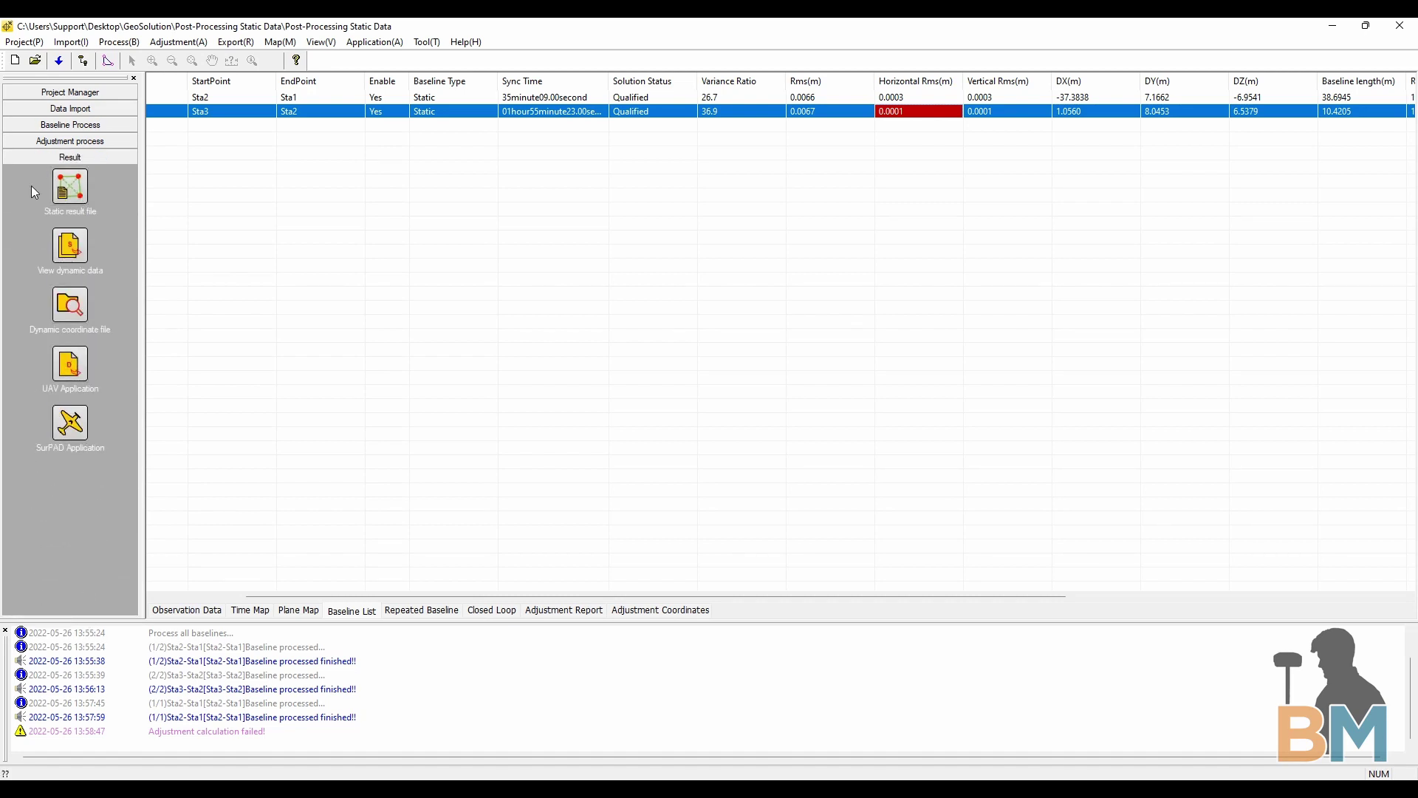
left_click(70, 189)
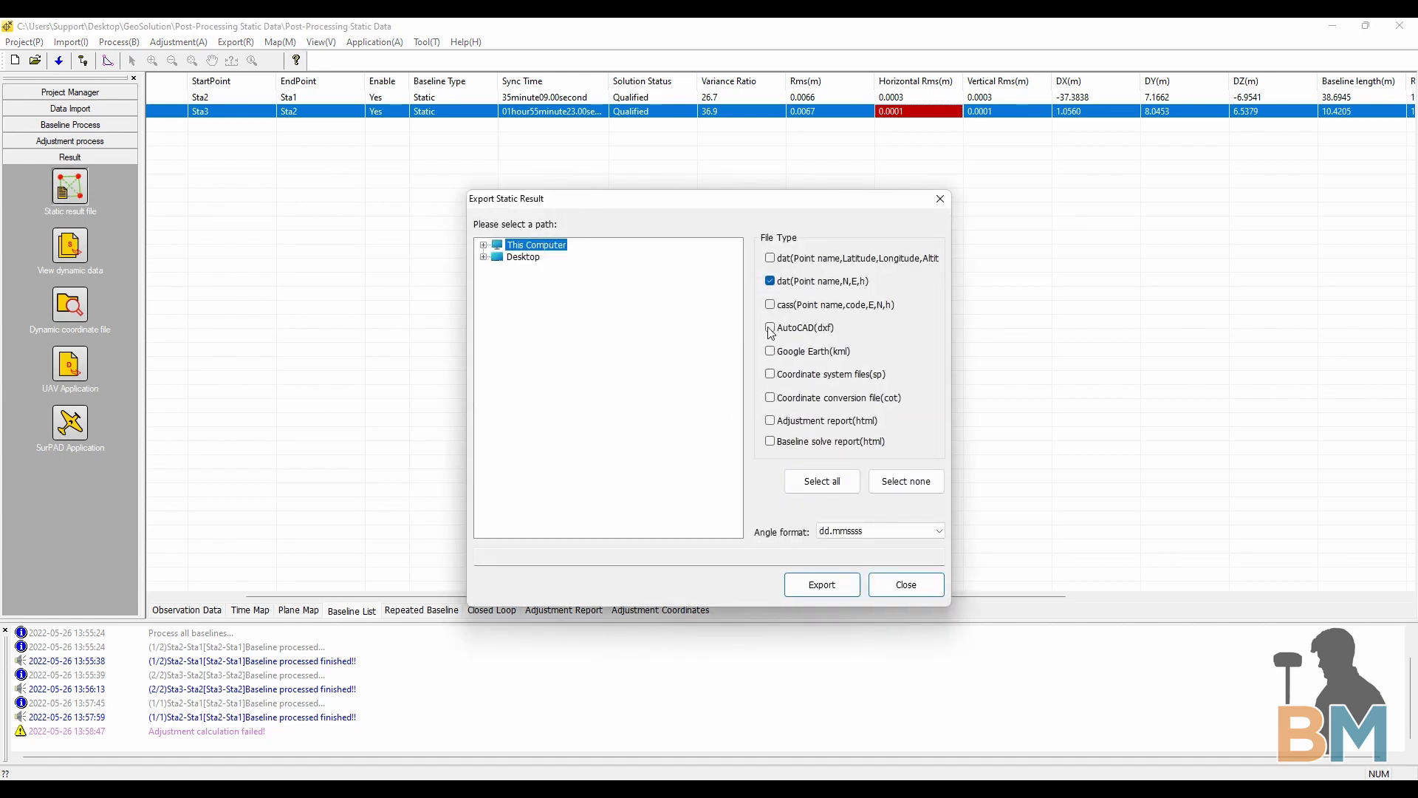
left_click(770, 328)
left_click(484, 257)
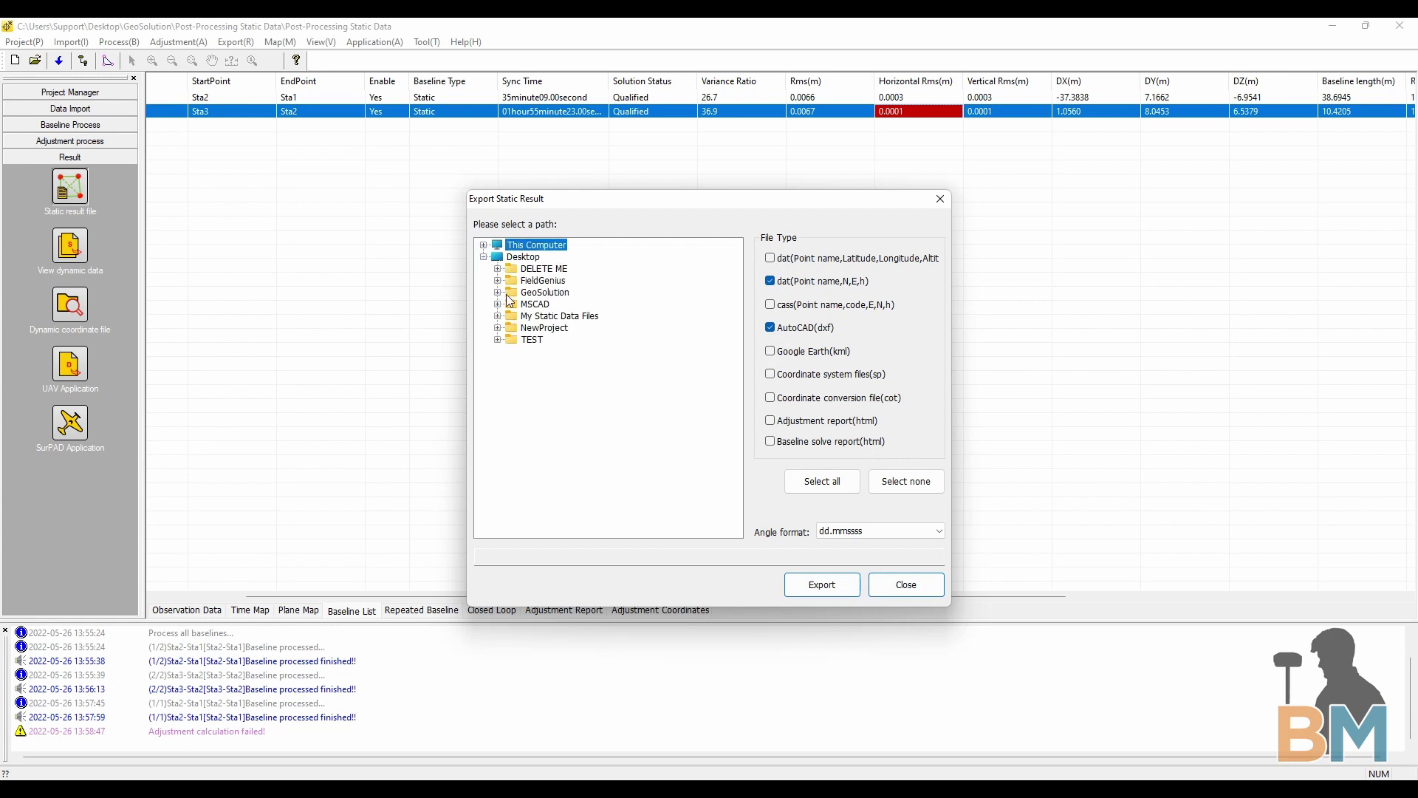
left_click(535, 294)
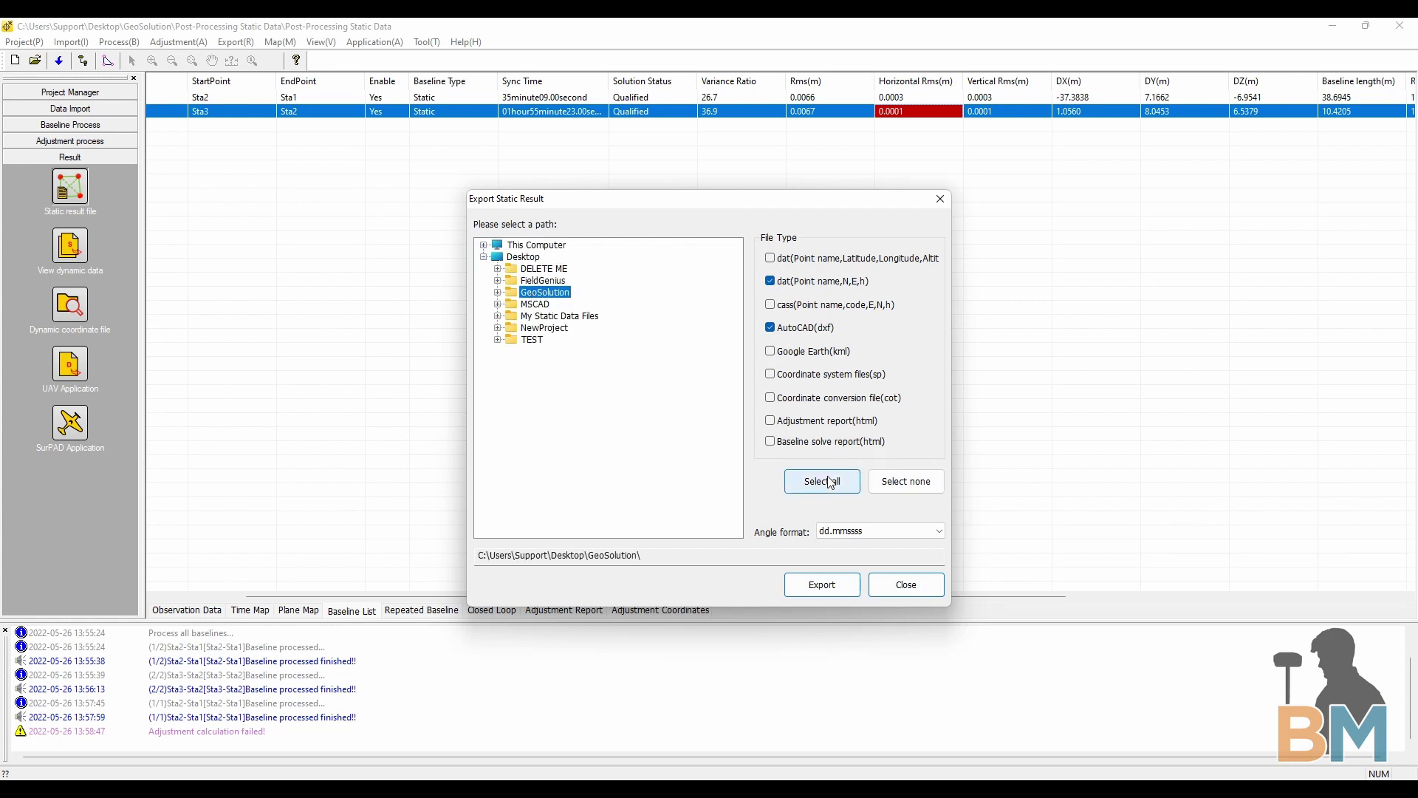
left_click(823, 586)
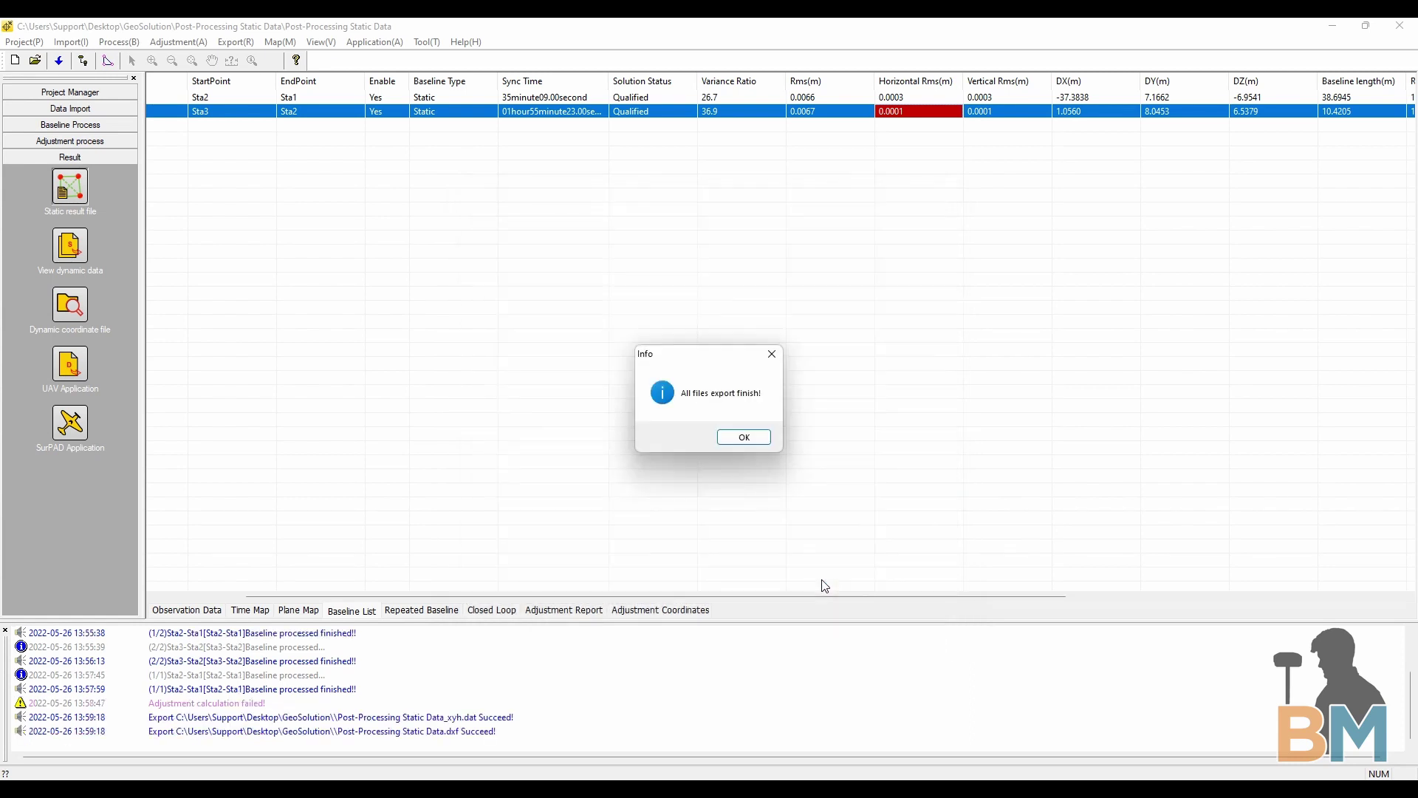
- In the GeoSolution folder, change the exported _xyh.dat file's extension
left_click(746, 437)
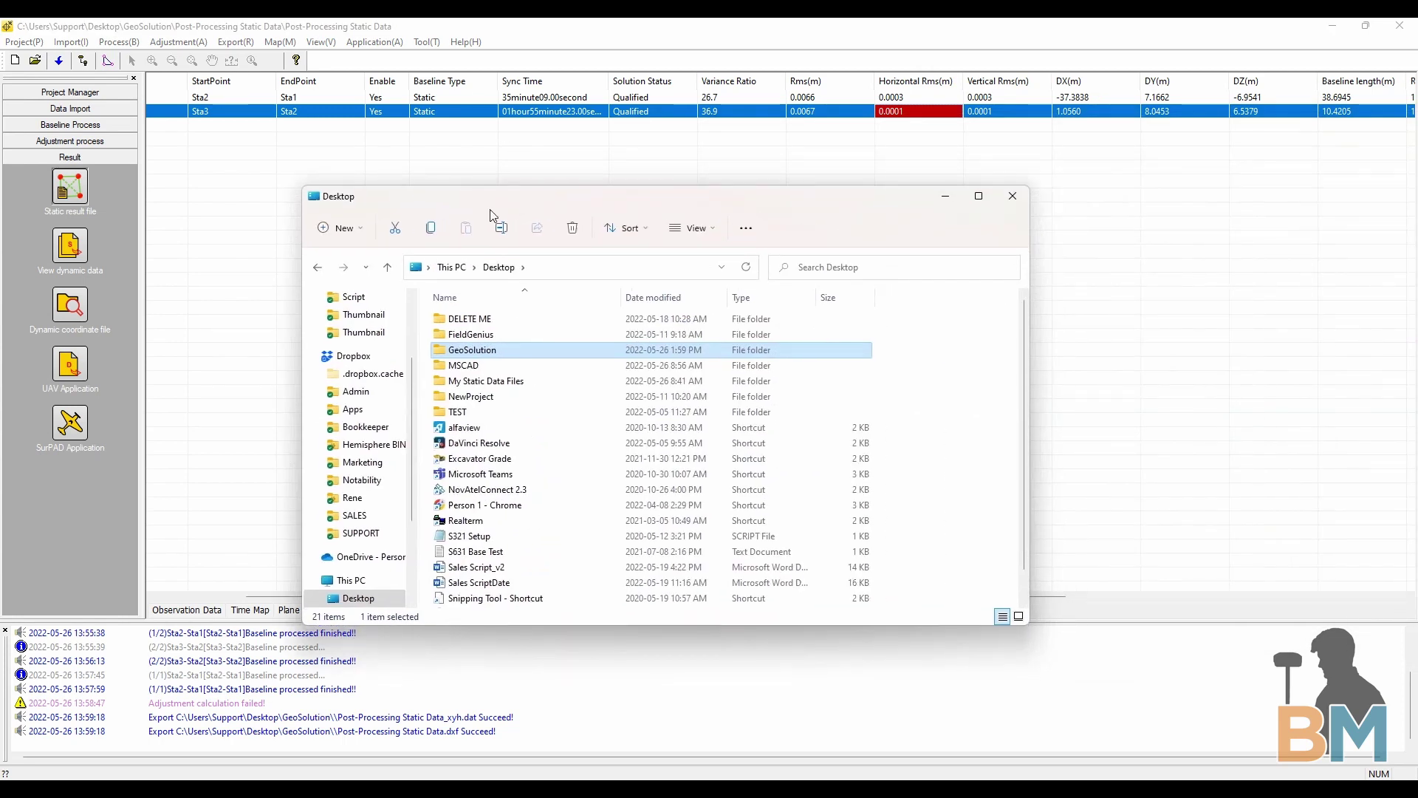
double_click(497, 351)
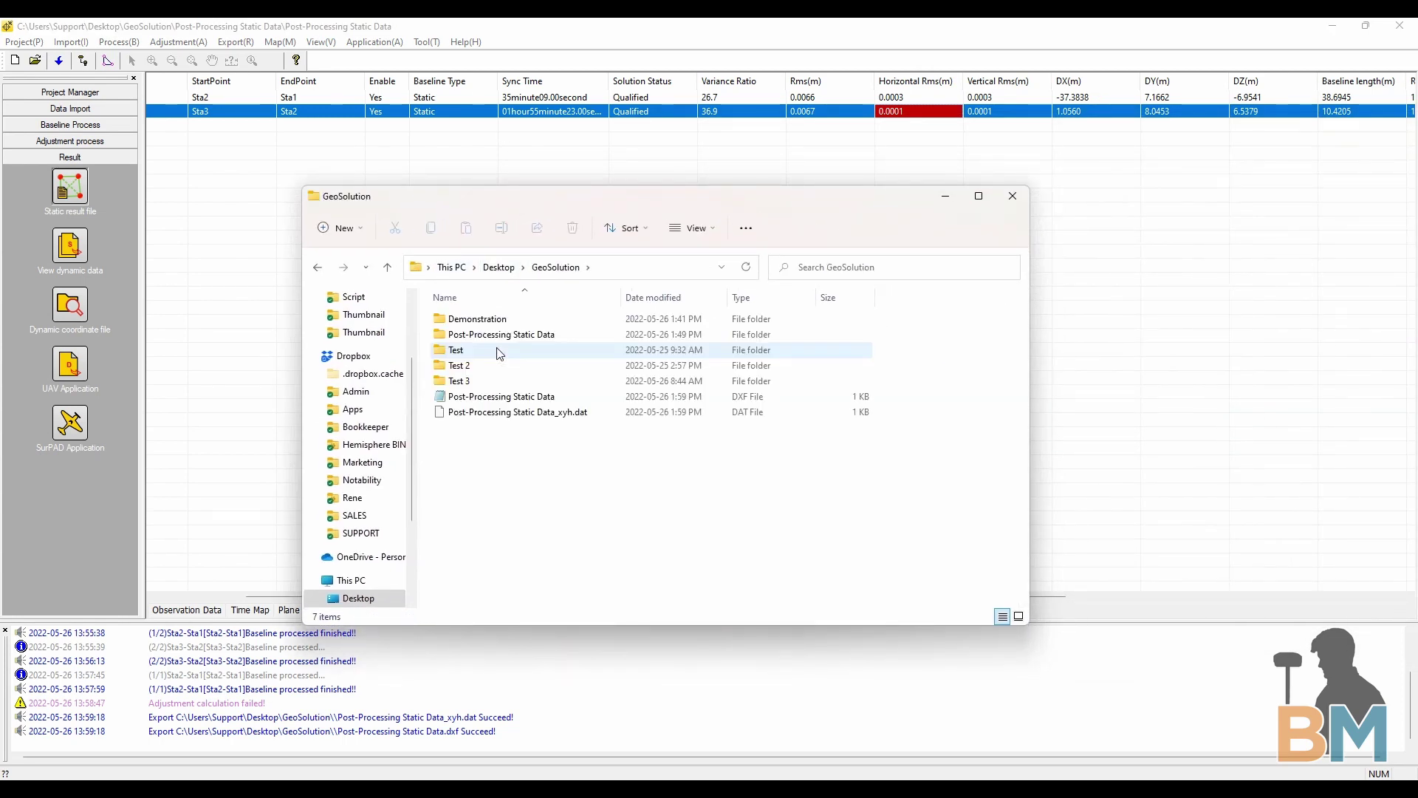
right_click(521, 412)
left_click(604, 444)
key("End")
type("txt")
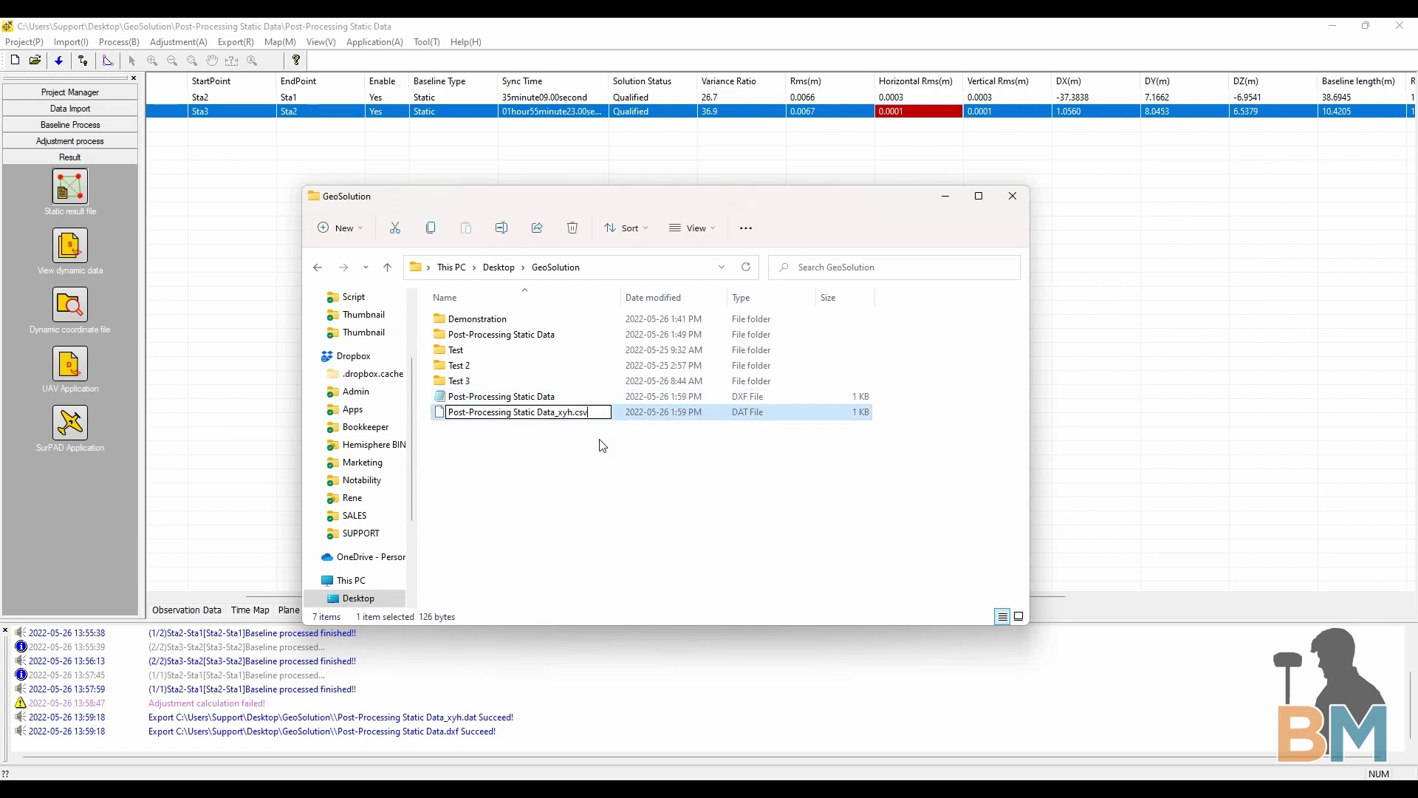
key("Return")
- Accept the extension change and open Post-Processing Static Data_xyh.csv in Excel
left_click(775, 412)
double_click(551, 411)
double_click(331, 24)
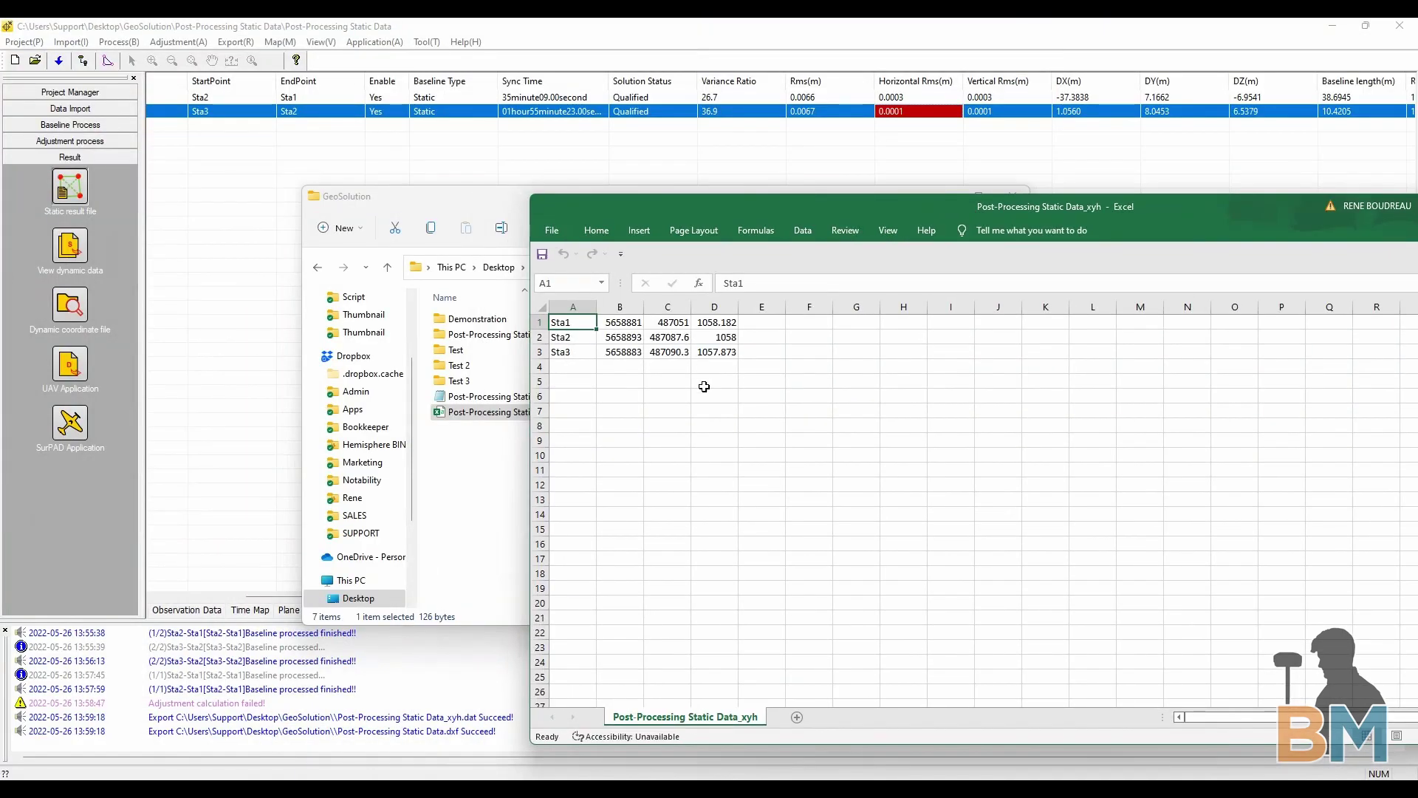